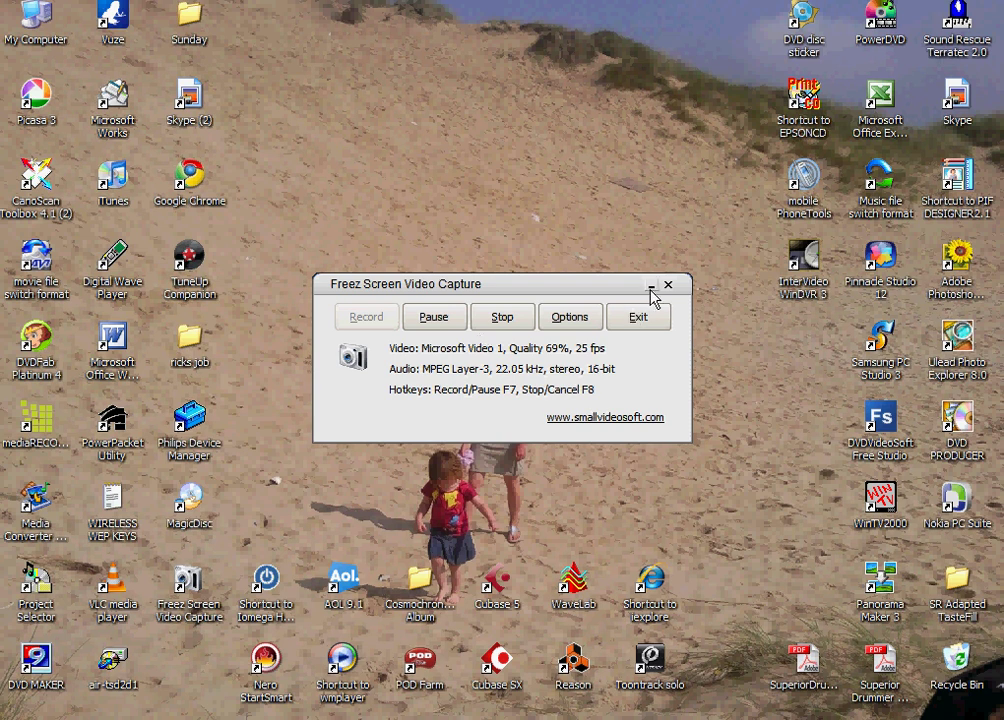
- Minimize the Freez Screen Video Capture window to clear the desktop
click(650, 287)
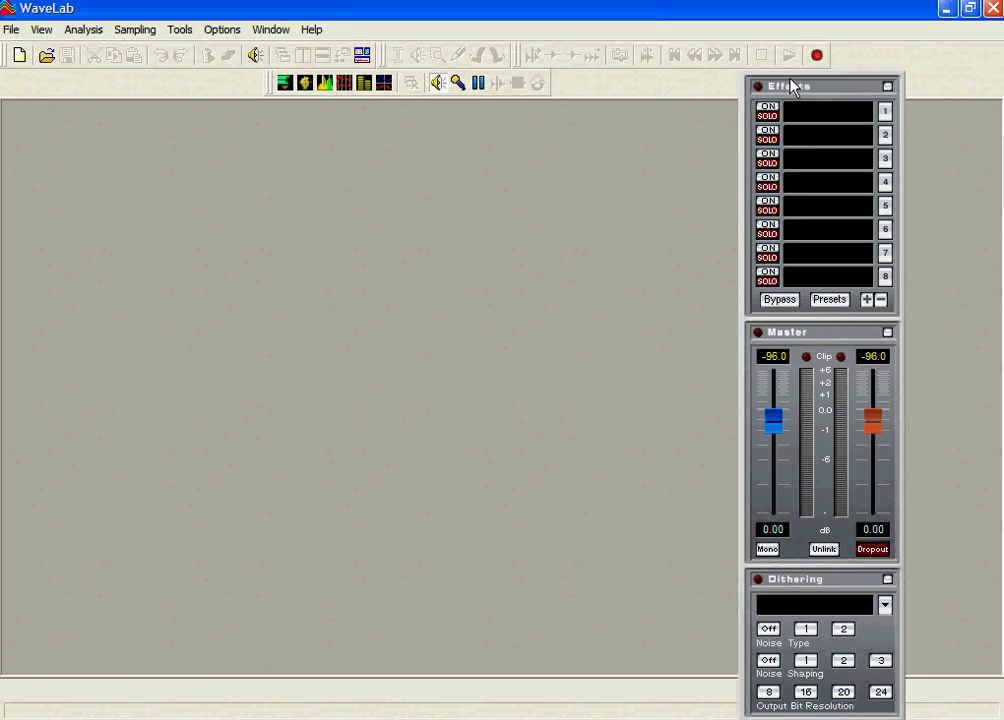
- Dock the Effects/Master/Dithering panel stack at the right edge of the screen
drag(790, 80, 896, 58)
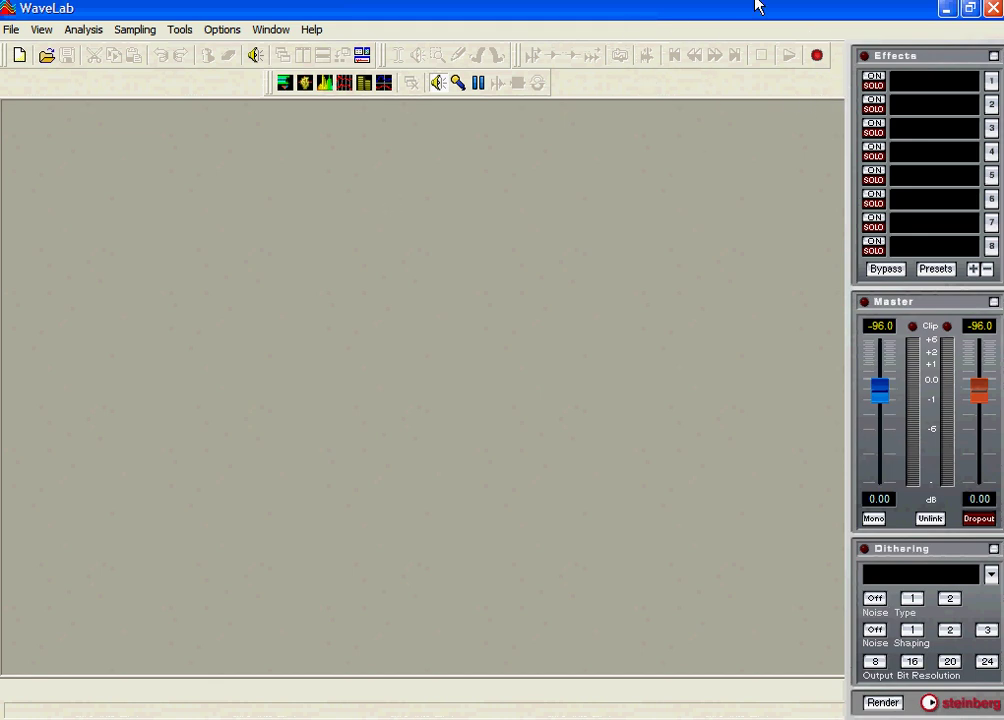
- Browse the Iomega drive to G:\Cubase 2010\DEME 2010 and select Saturday04
click(969, 9)
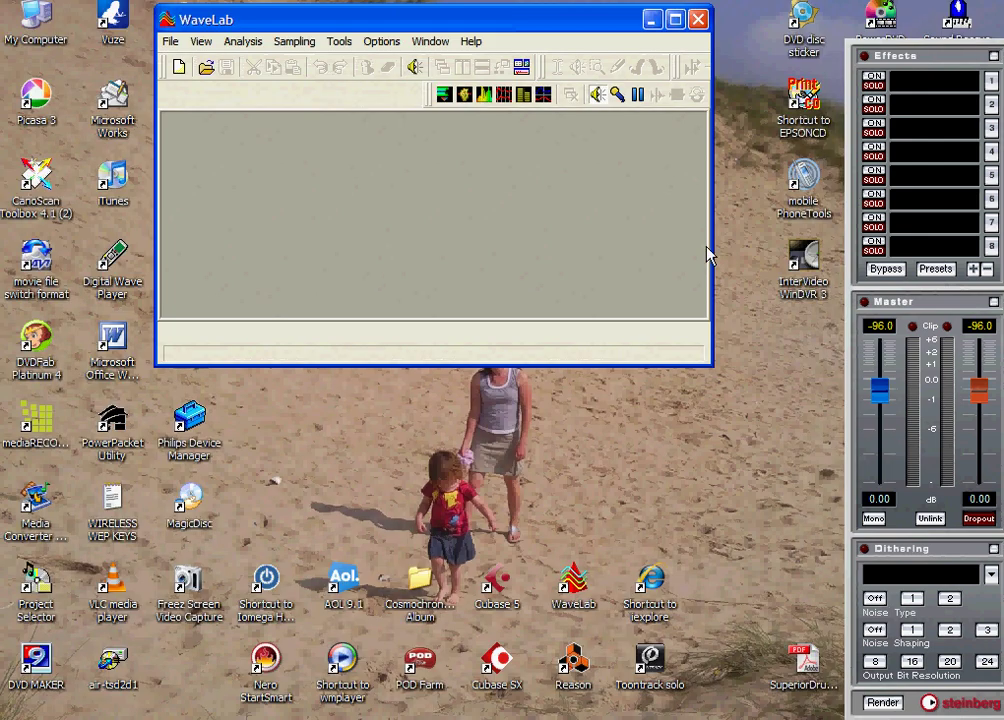
double_click(266, 585)
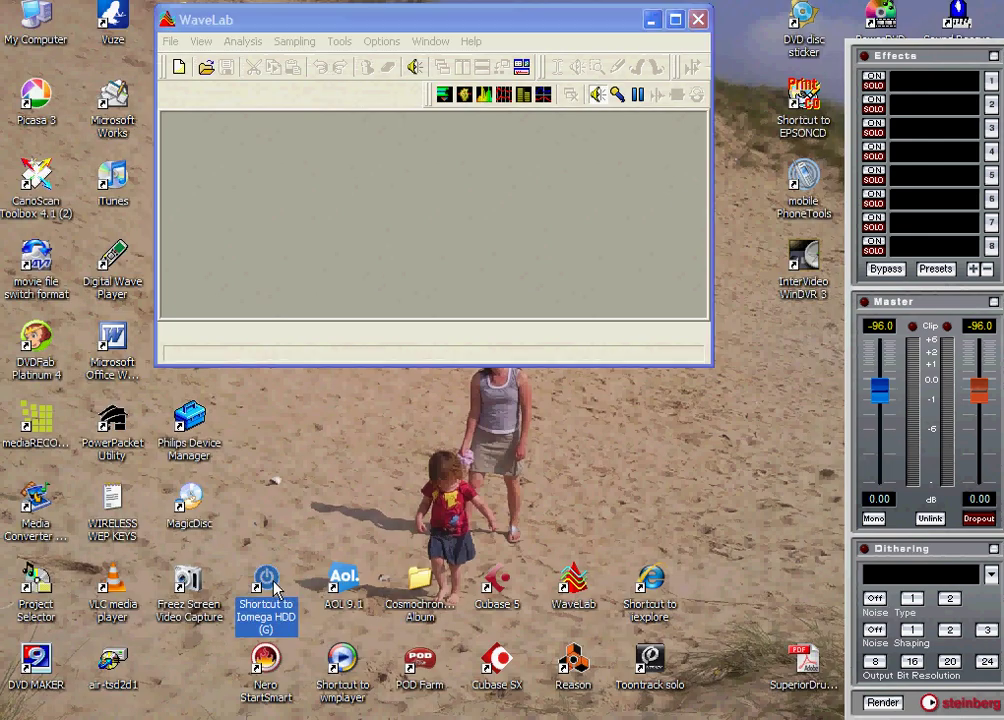
drag(524, 20, 487, 222)
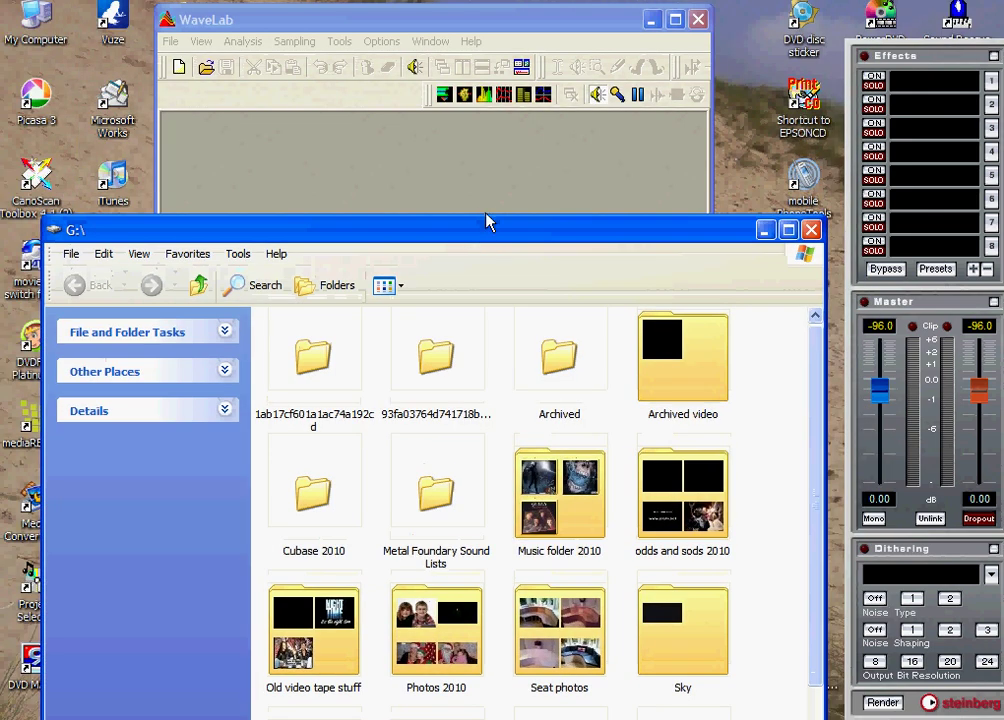
double_click(335, 549)
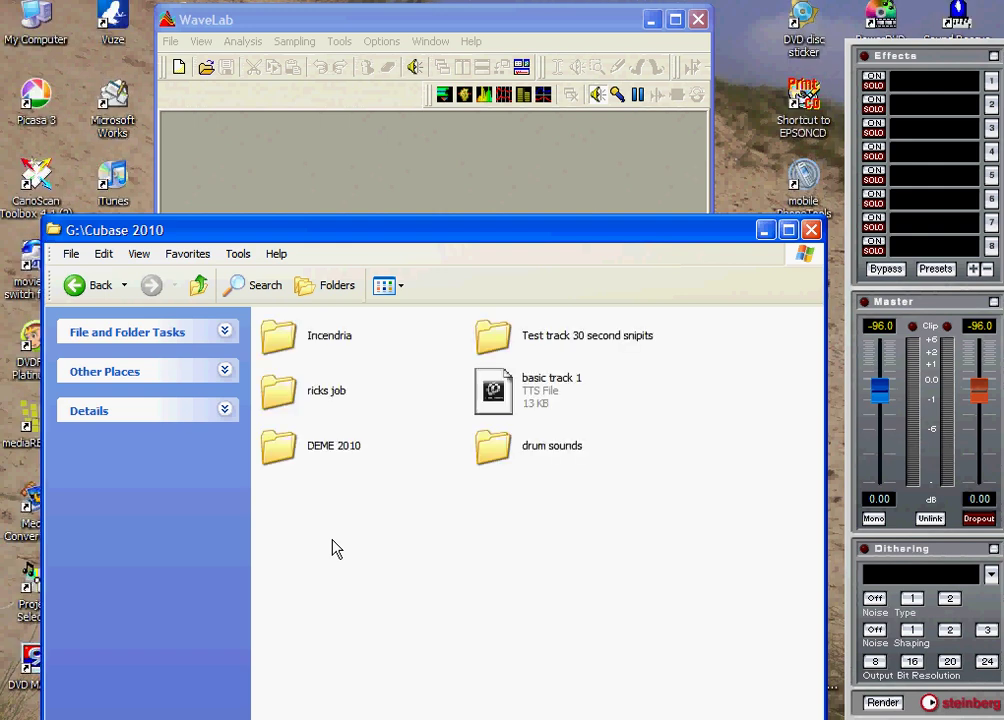
double_click(315, 452)
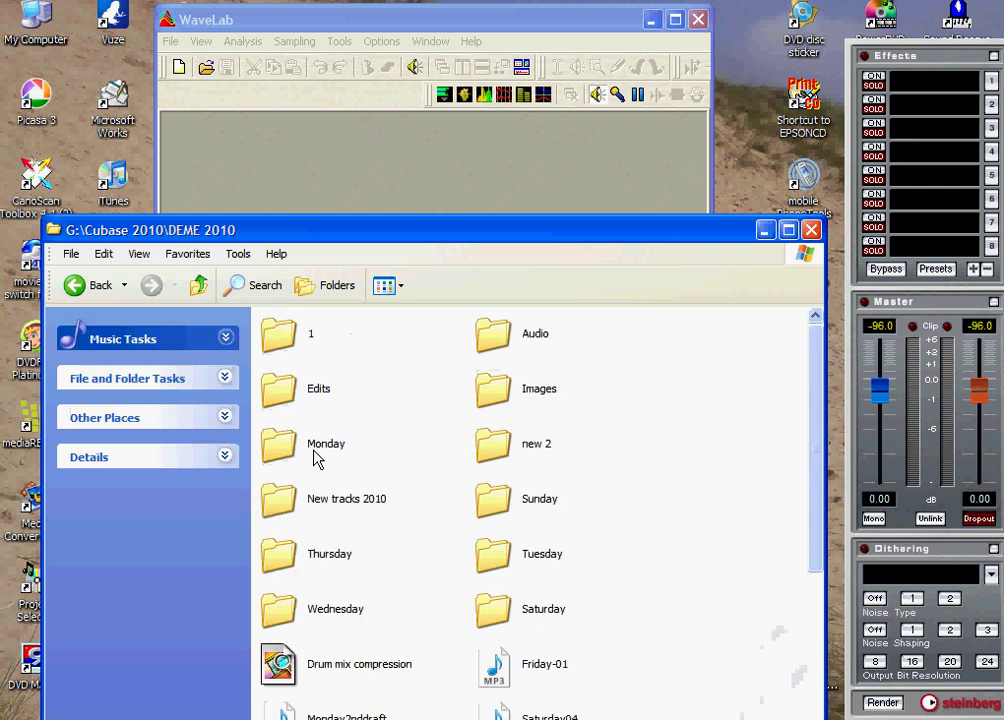
scroll(411, 650, down, 5)
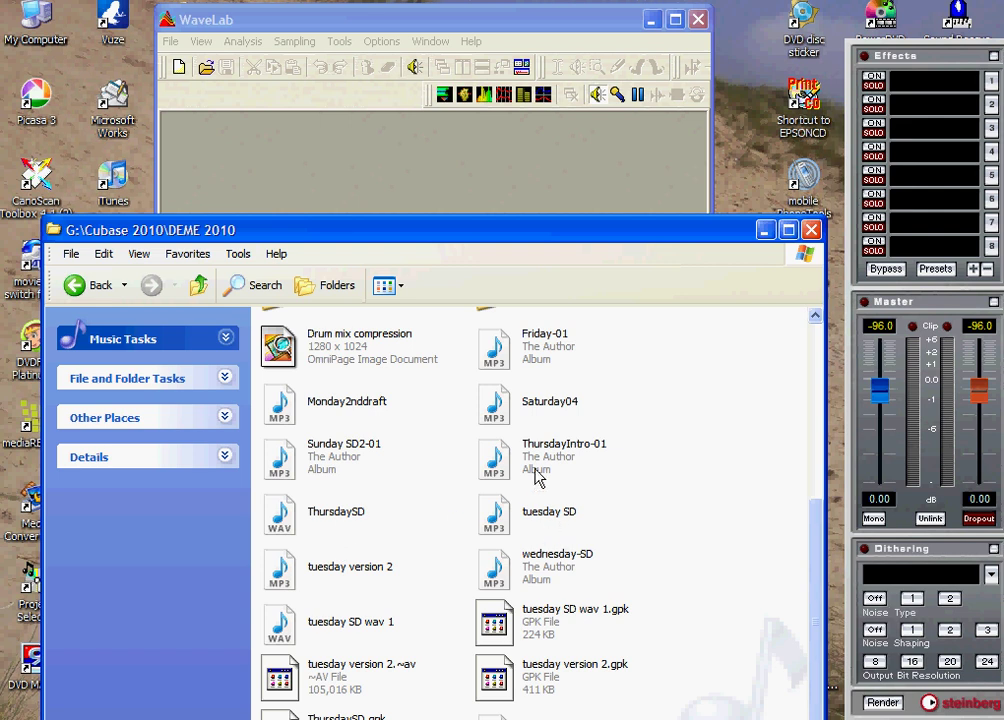
click(499, 418)
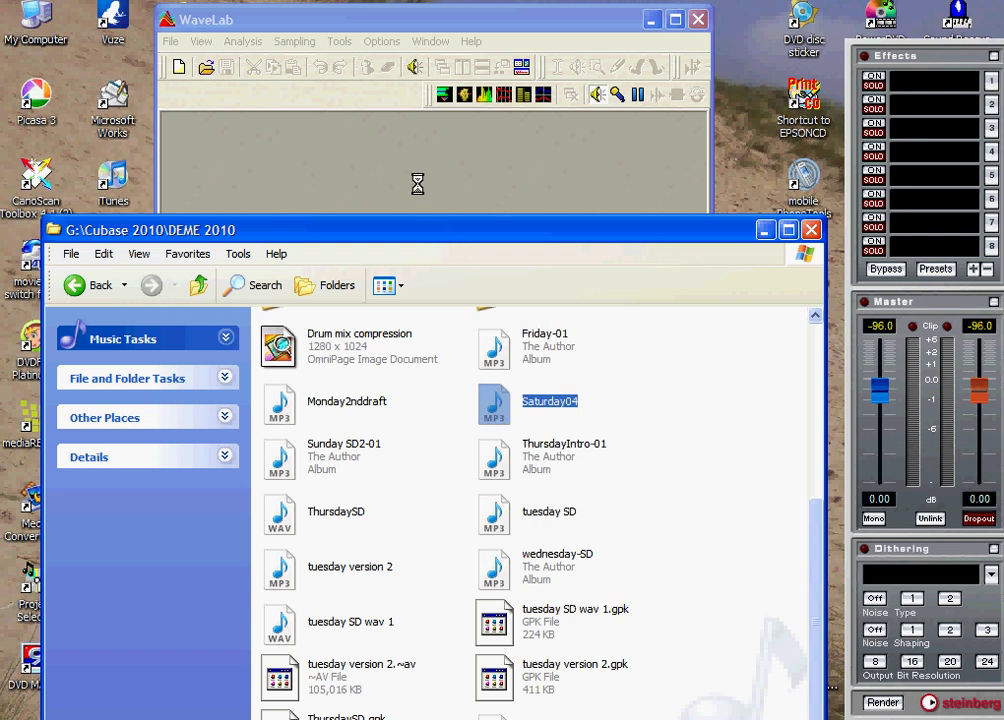
- Maximize WaveLab and the Saturday04.mp3 document window so the waveform fills the workspace
click(763, 231)
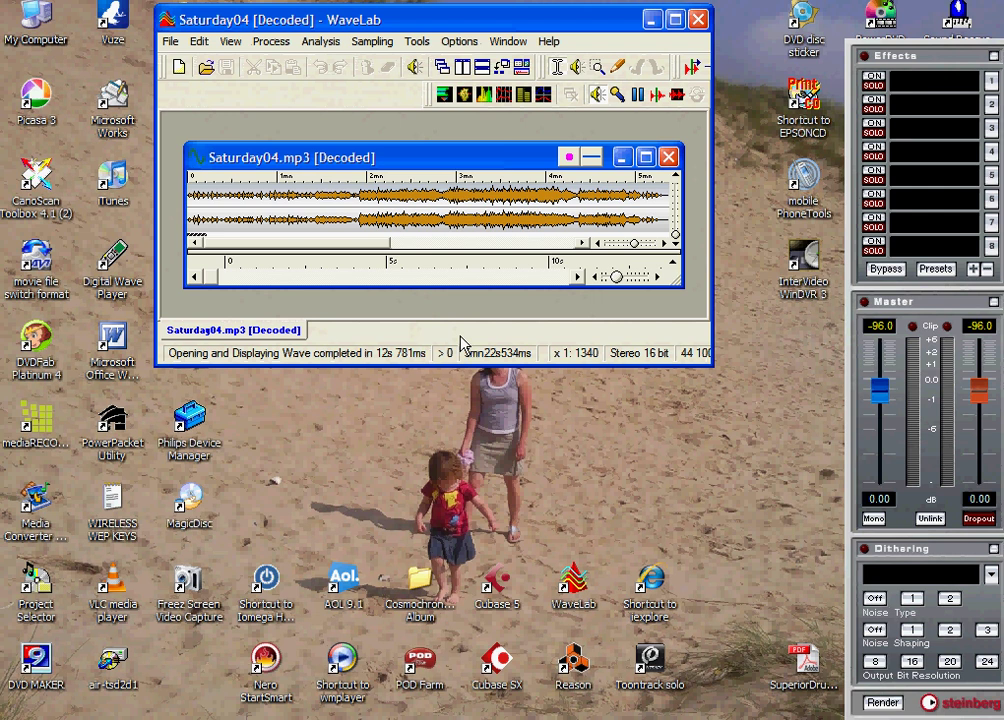
click(676, 21)
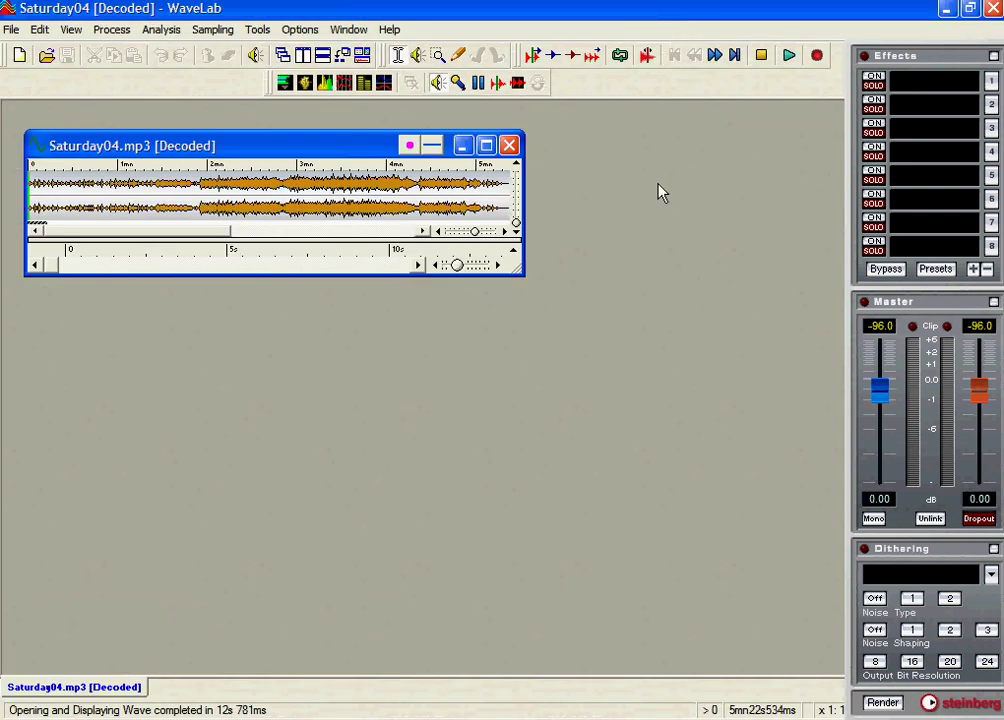
drag(356, 156, 380, 170)
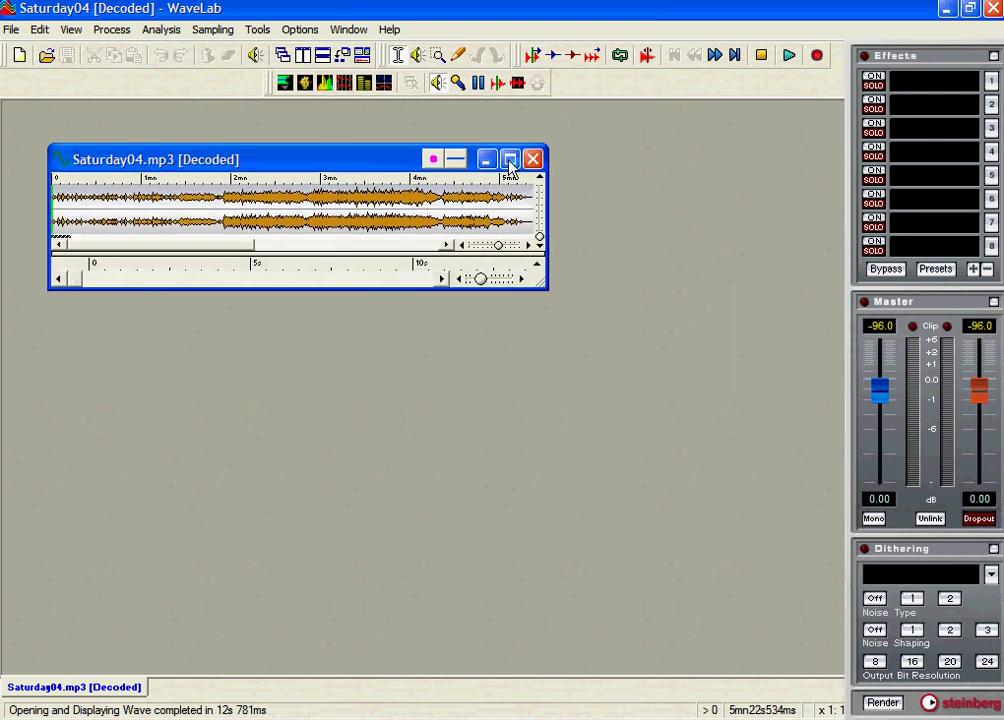
click(509, 160)
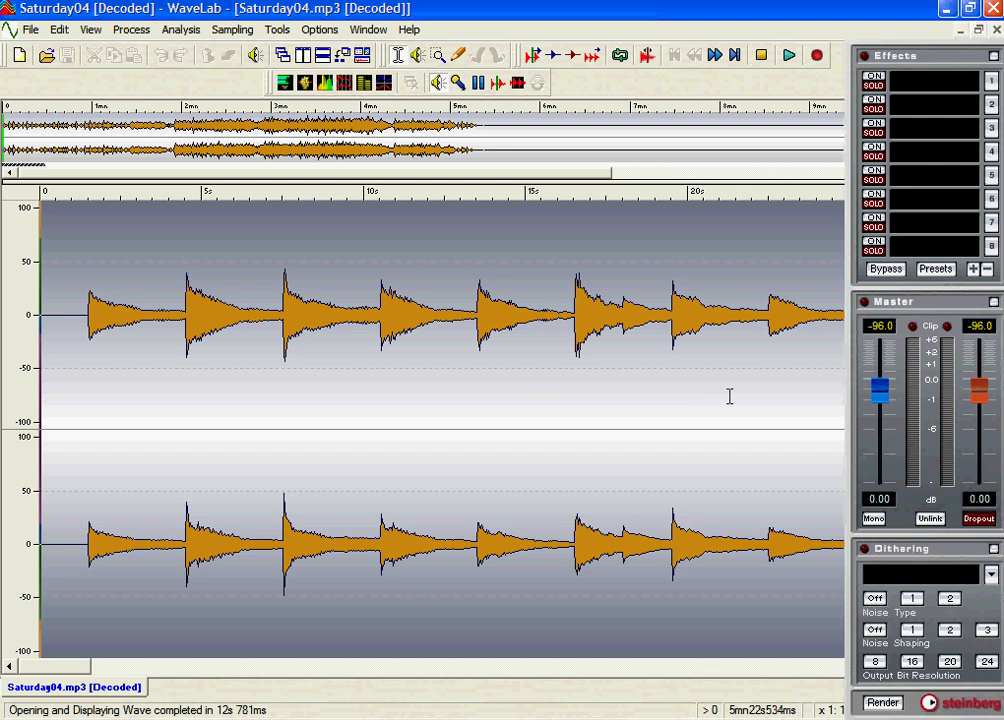
- Play Saturday04 and raise the linked master faders to 0.75 dB
click(788, 57)
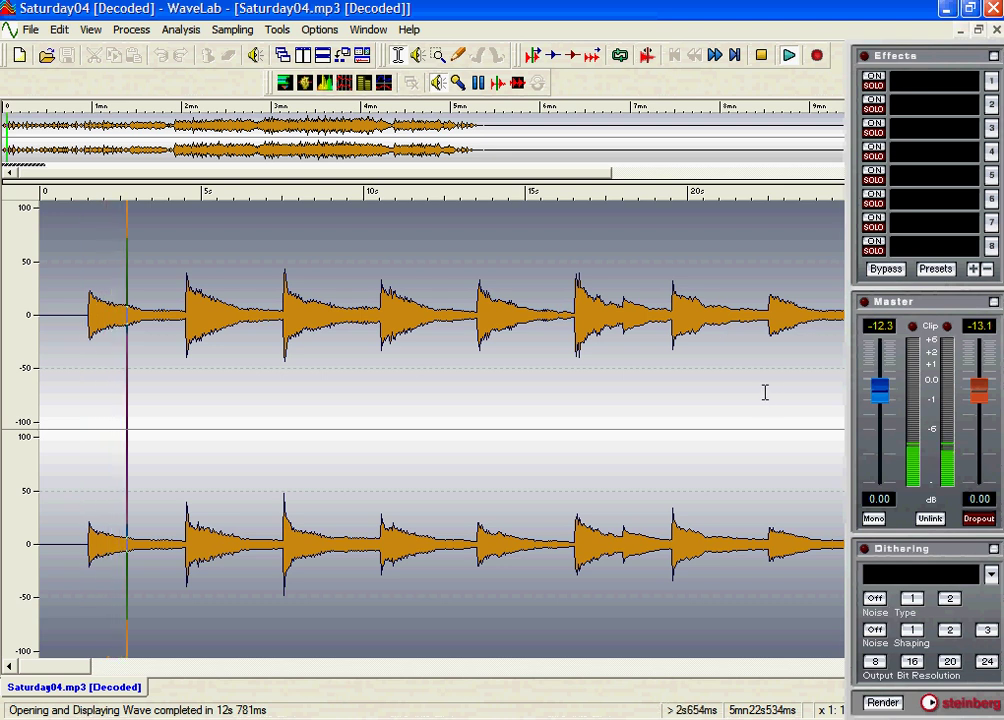
drag(980, 401, 980, 388)
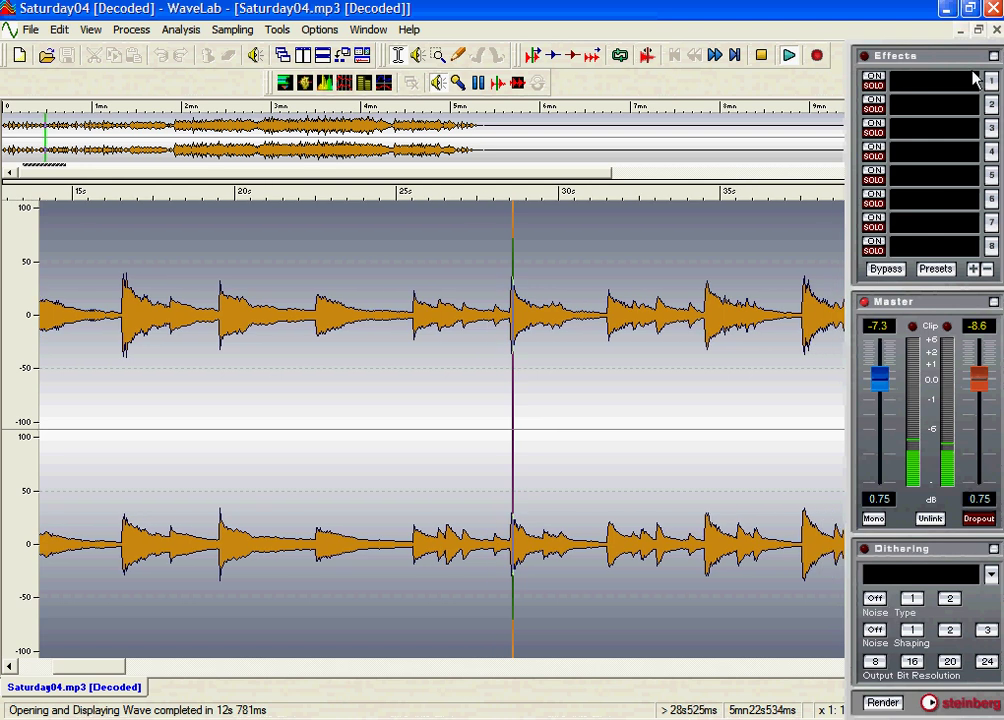
- Load the MultiBand Compressor into effect slot 1 and raise its highest band's gain
click(927, 86)
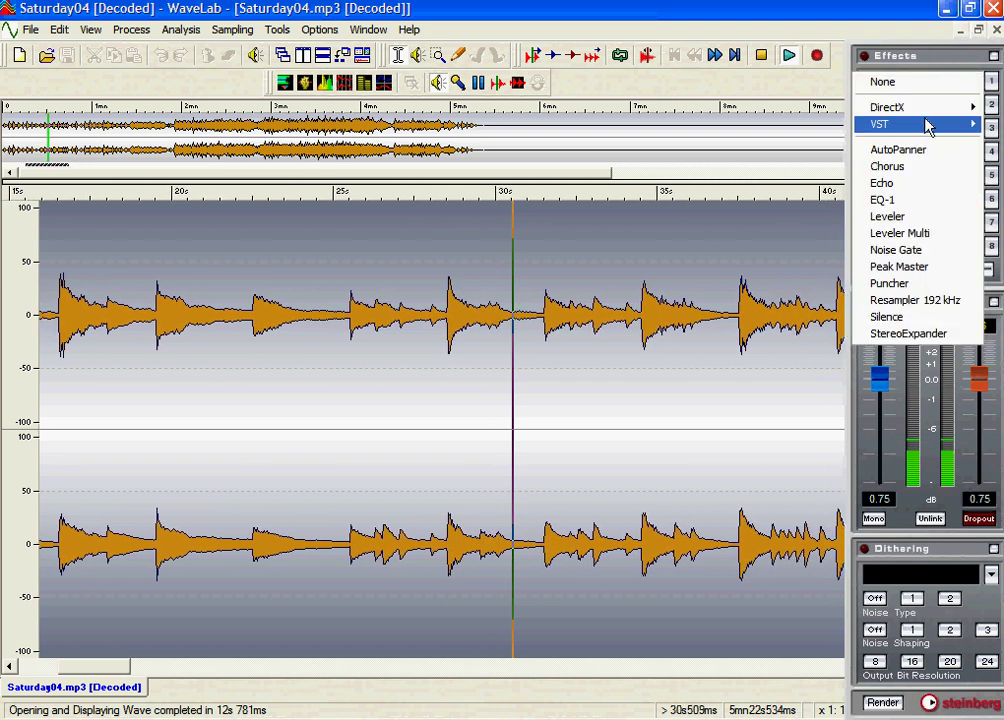
mouse_move(927, 130)
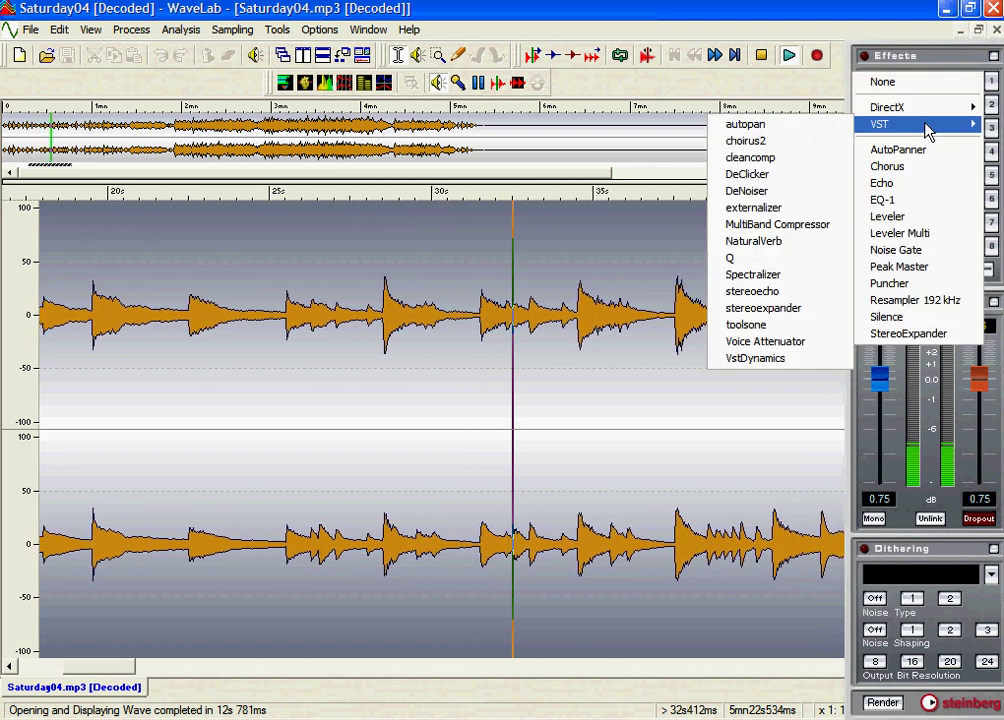
click(808, 234)
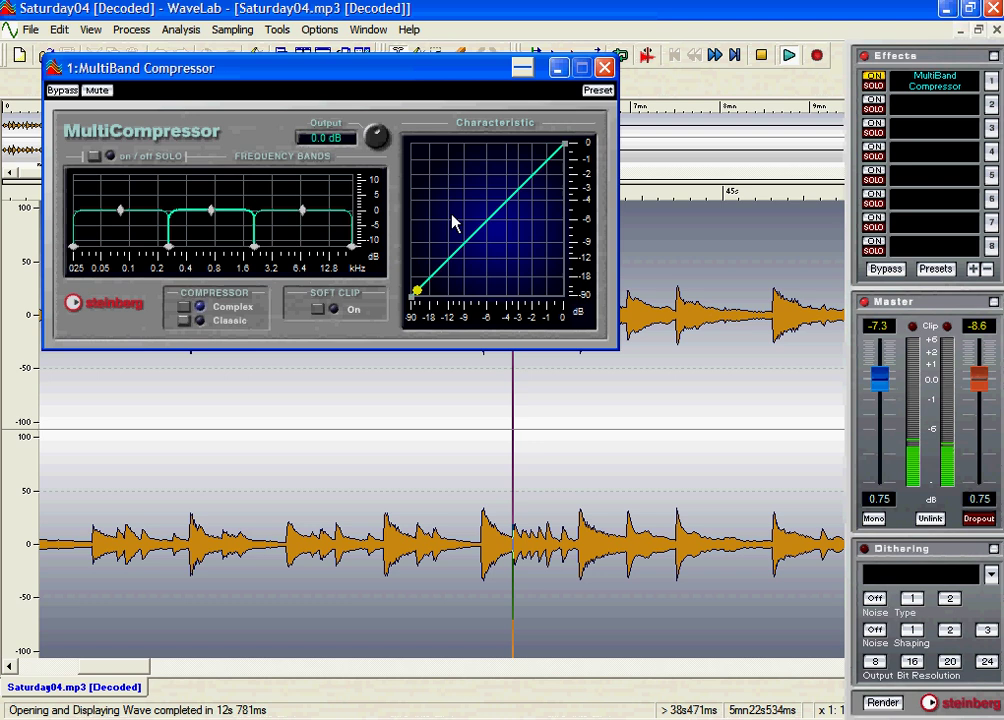
mouse_move(302, 211)
mouse_down()
mouse_move(305, 201)
mouse_move(306, 213)
mouse_up()
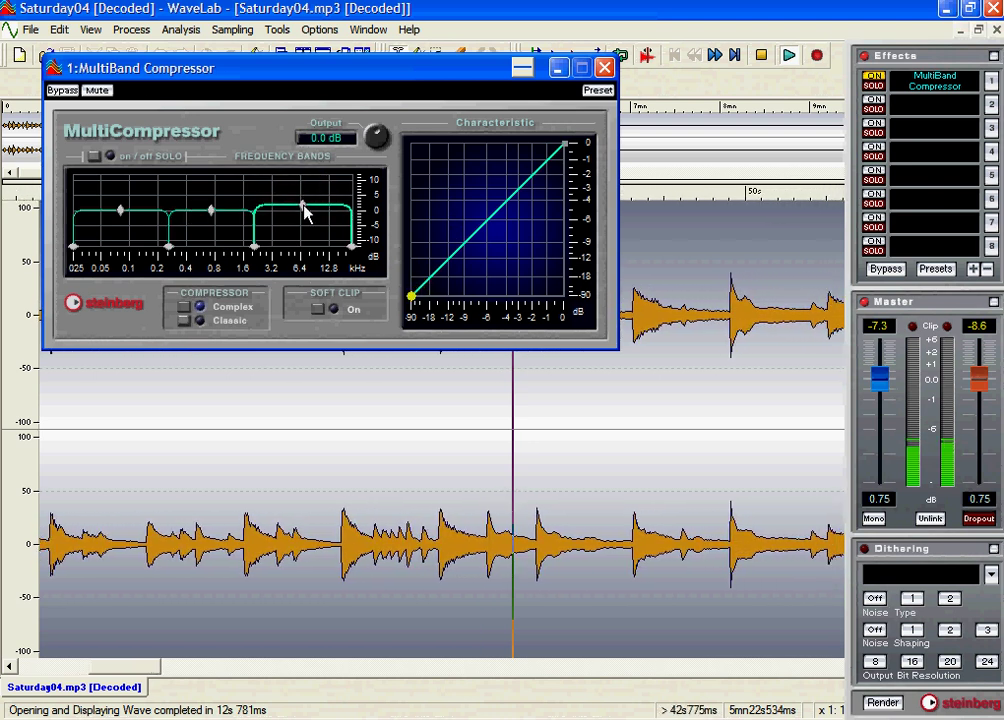
- Apply the FM Radio preset, set the lowest band to 2.3 dB, and move the window down
click(597, 91)
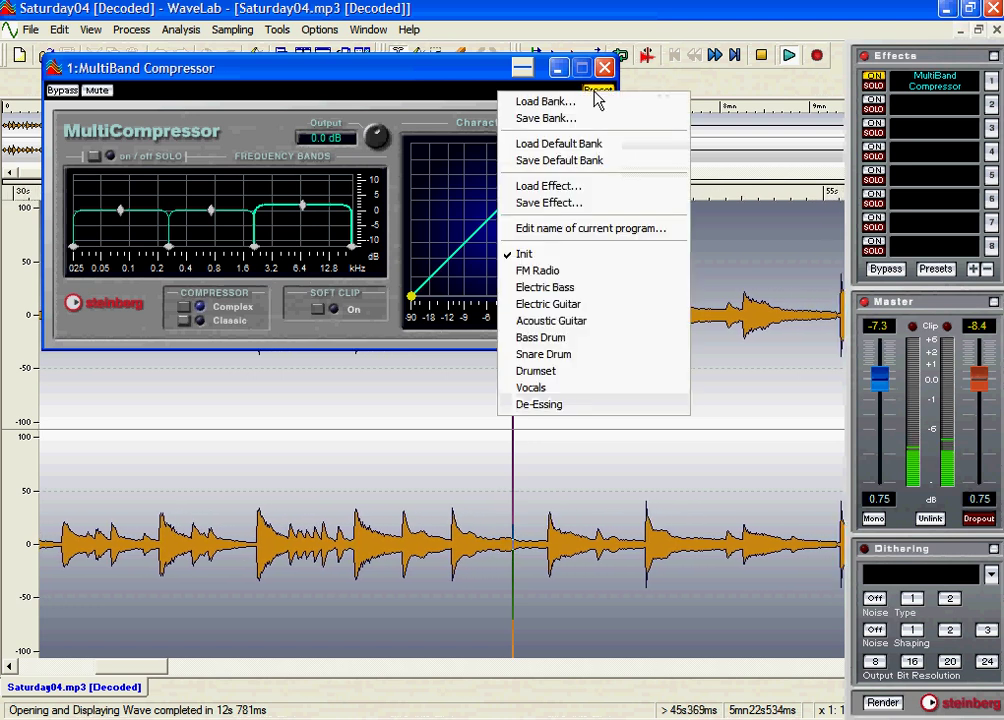
click(531, 276)
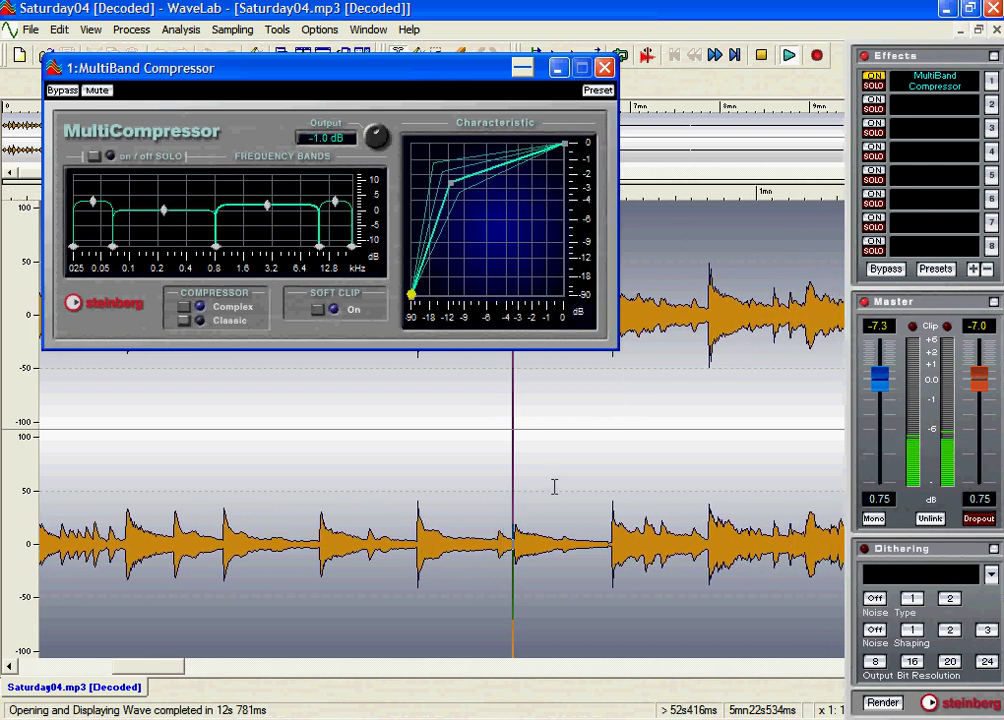
click(93, 203)
drag(96, 207, 96, 210)
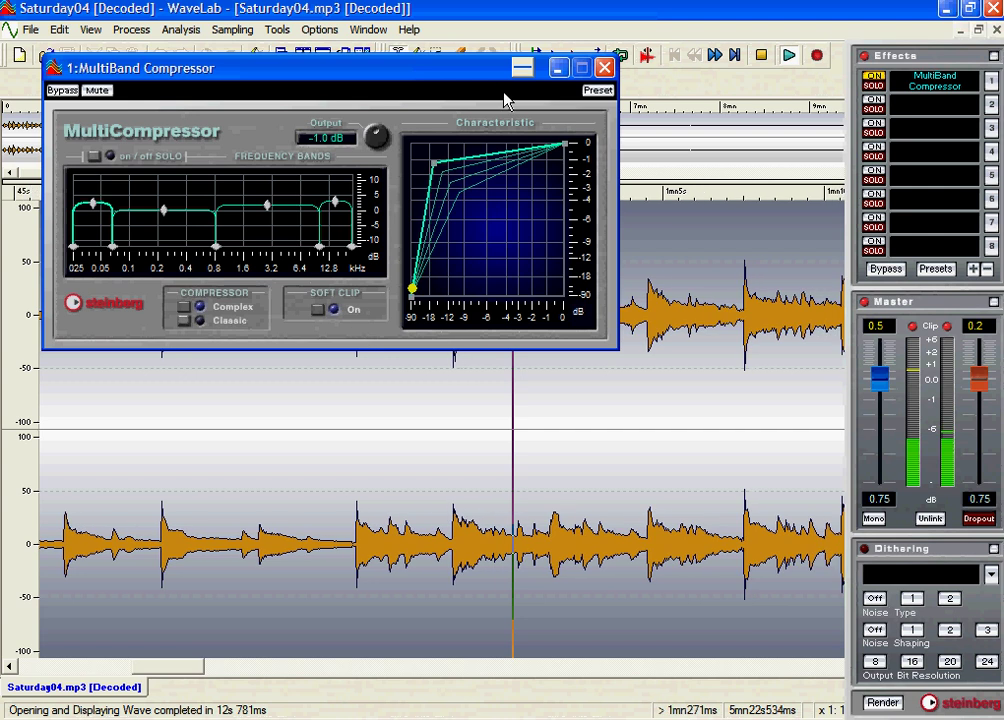
drag(451, 71, 477, 153)
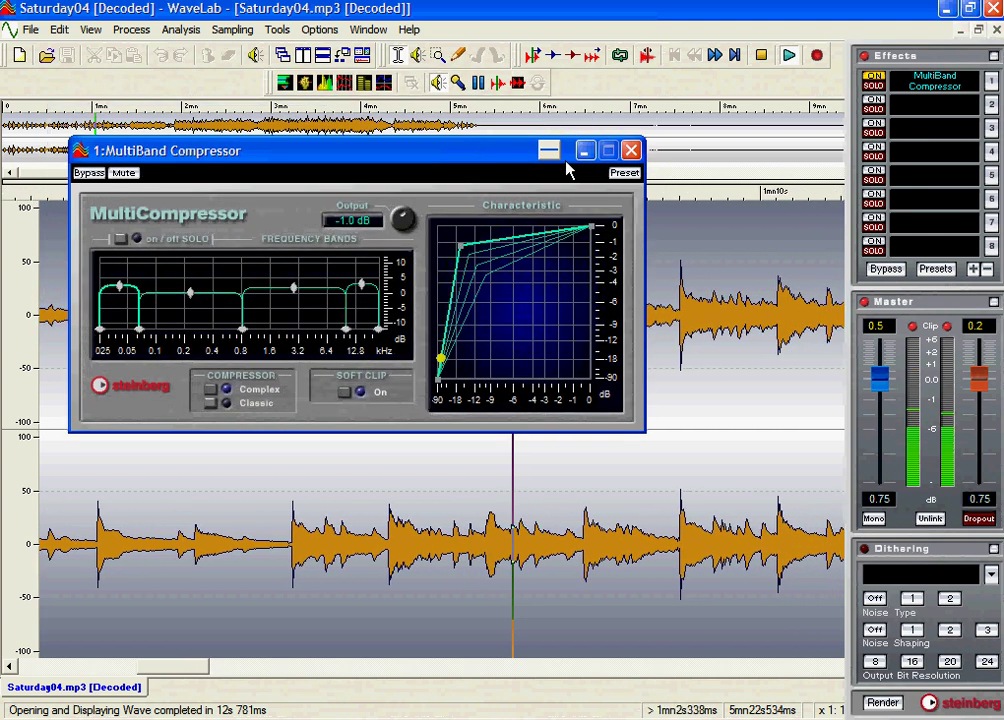
- Roll up the compressor, open the Level/Pan Meter, and lower the master faders to 0.45
click(549, 151)
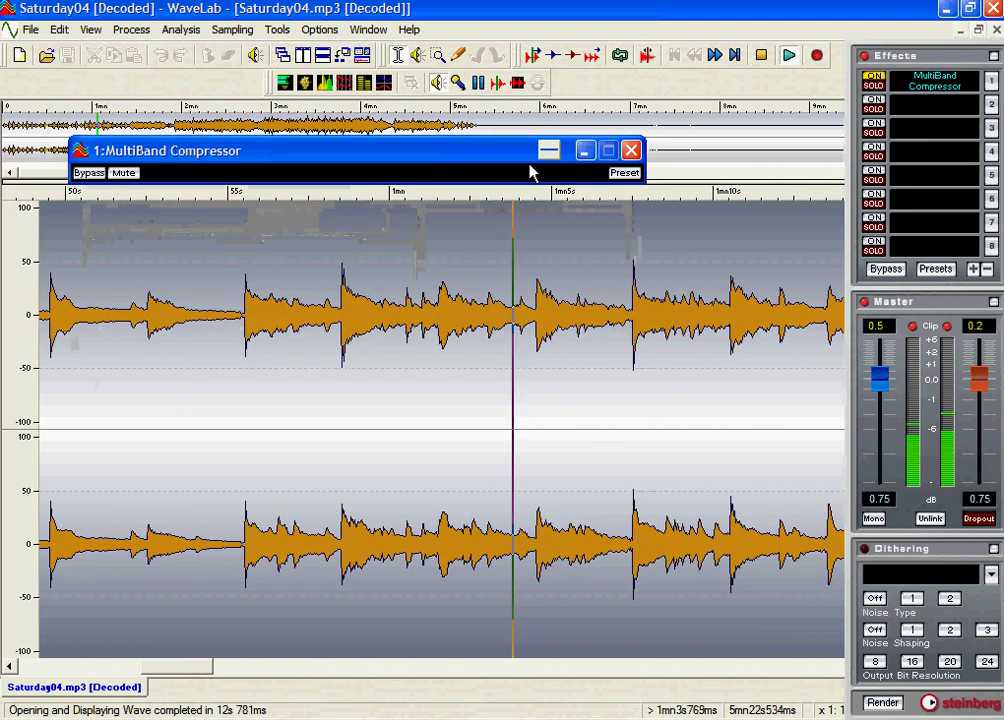
click(284, 84)
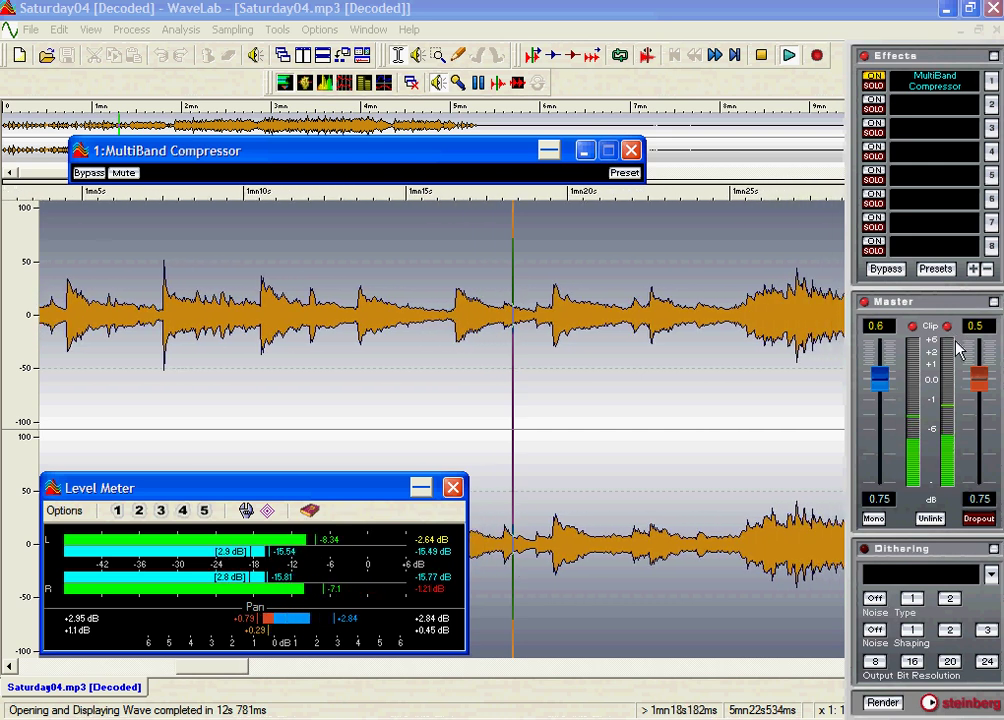
drag(977, 374, 983, 393)
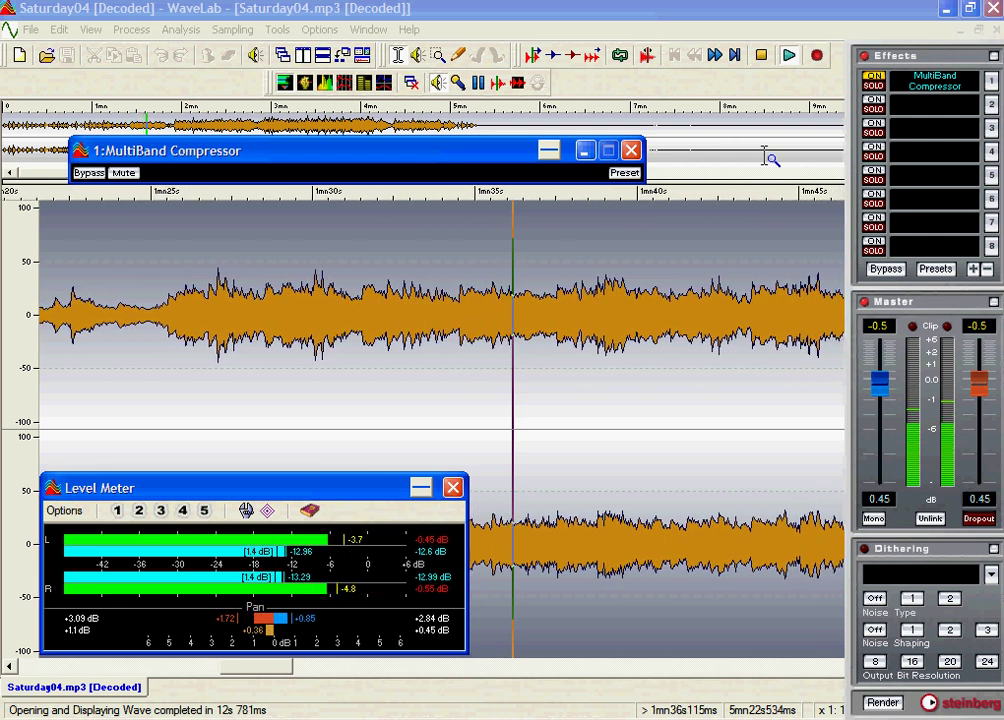
- Load VST stereoexpander into effect slot 2, set its width to 63, and roll it up
click(925, 110)
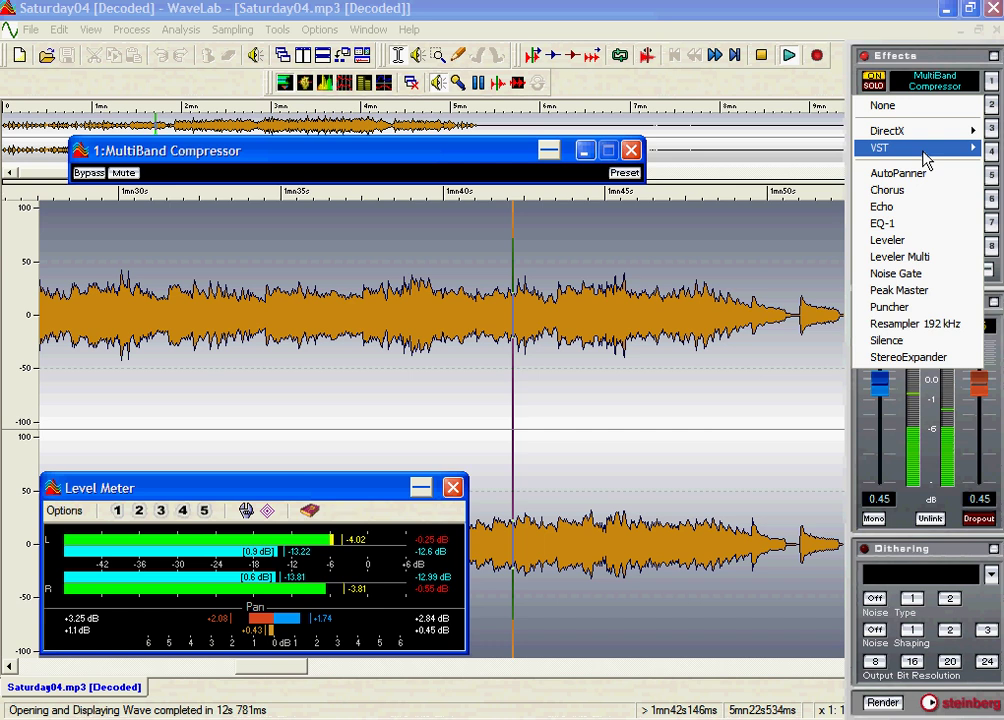
mouse_move(925, 158)
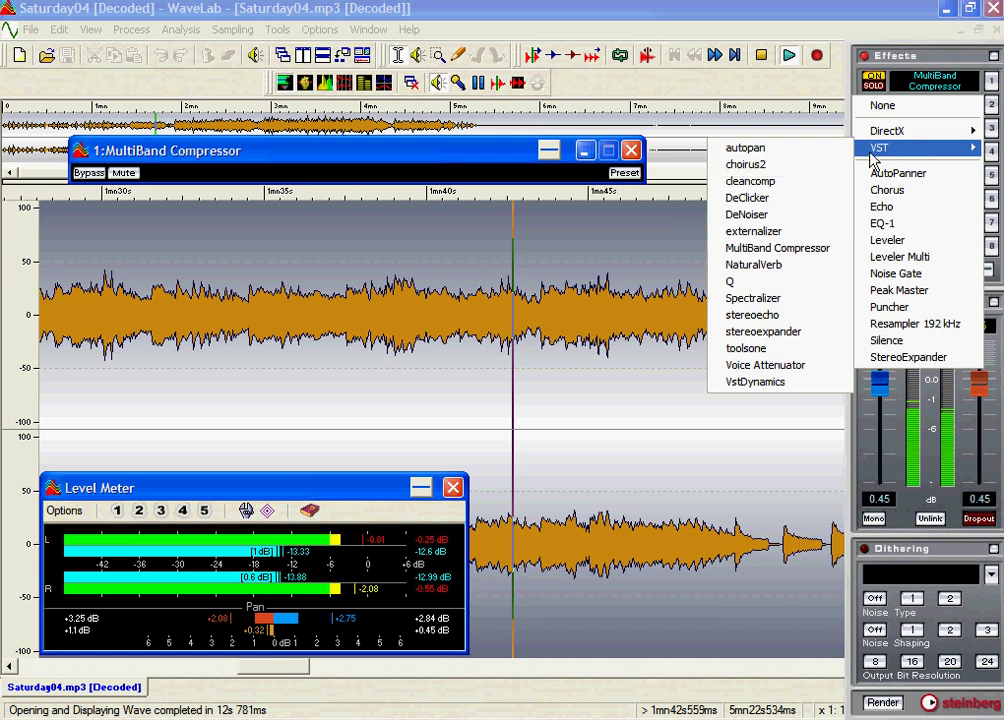
click(805, 333)
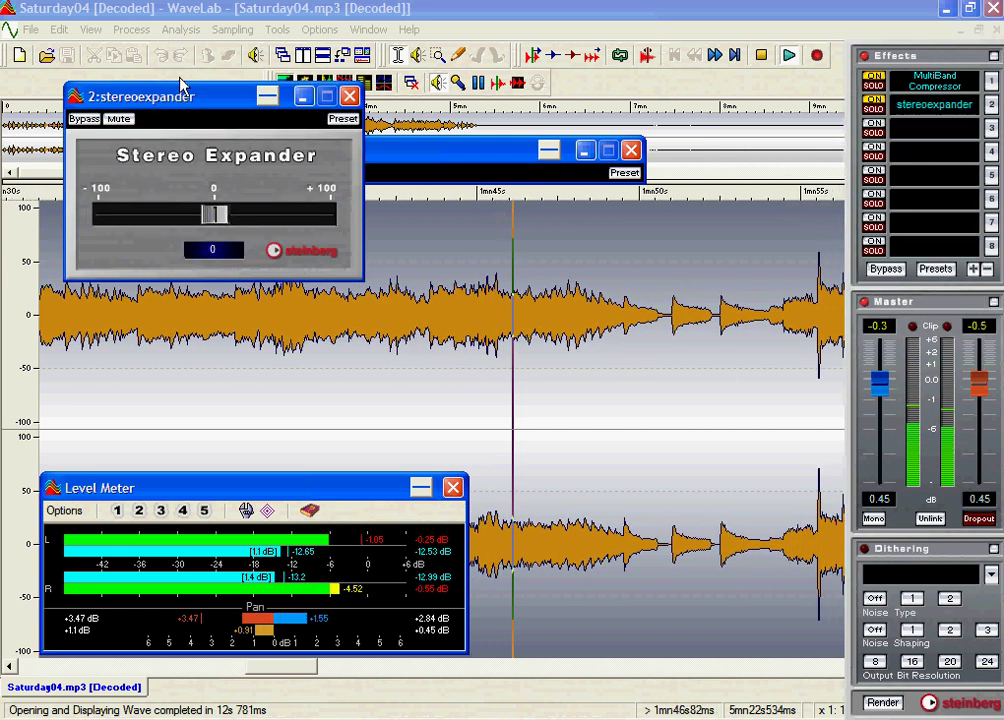
drag(205, 97, 282, 232)
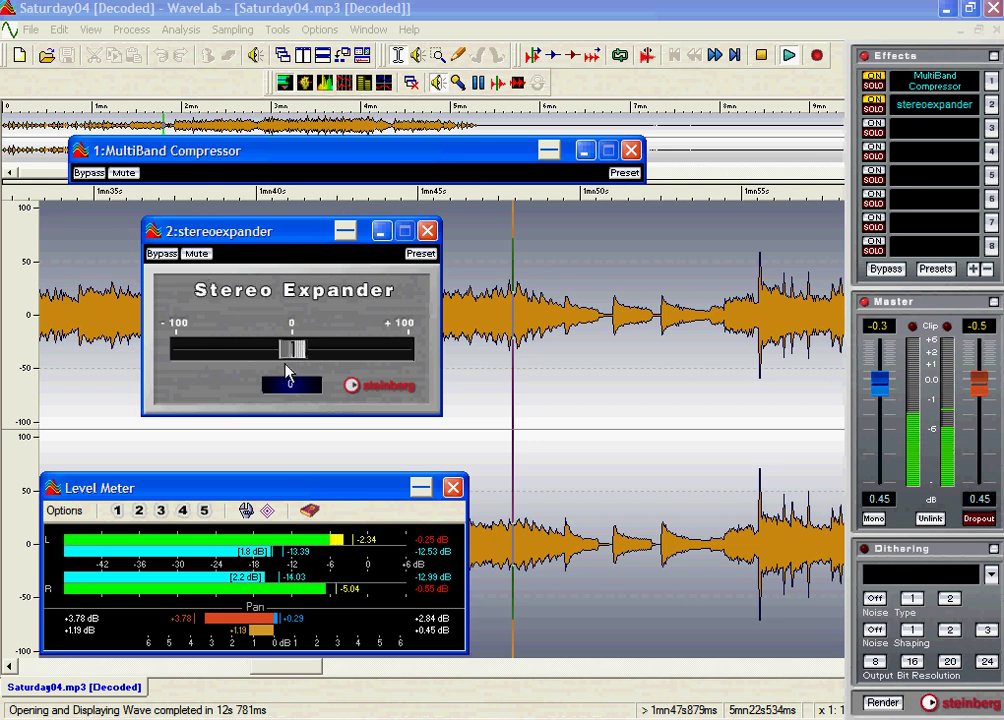
drag(292, 356, 296, 356)
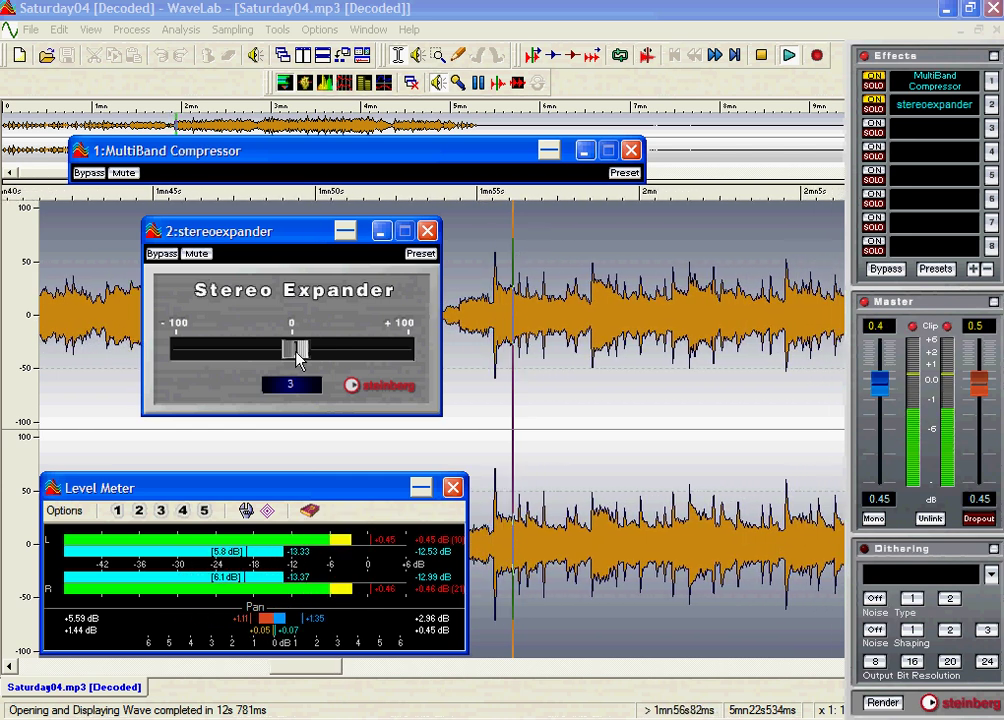
drag(297, 360, 352, 346)
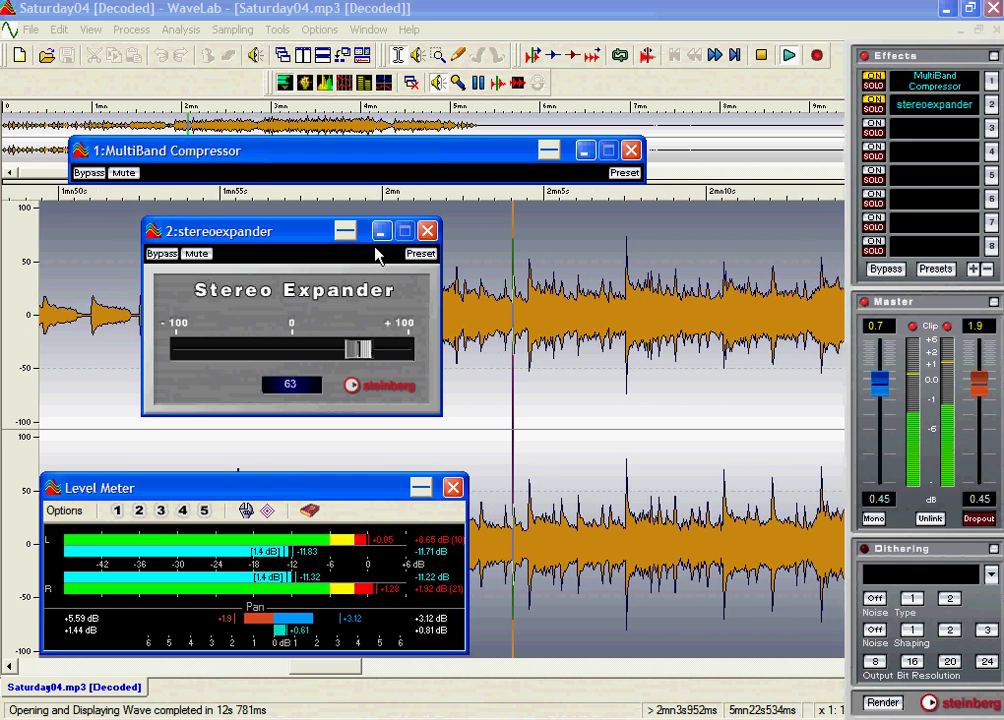
click(345, 231)
- Move the collapsed plugin windows down, then open the Phase Scope and Spectrum Meter
drag(315, 233, 305, 366)
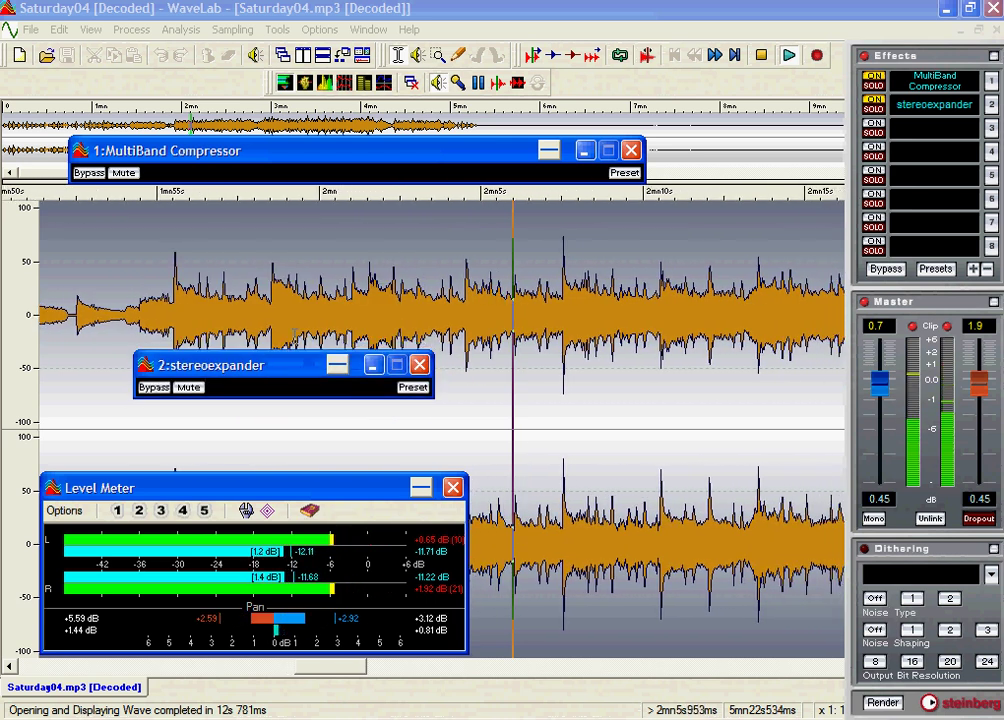
drag(309, 160, 294, 309)
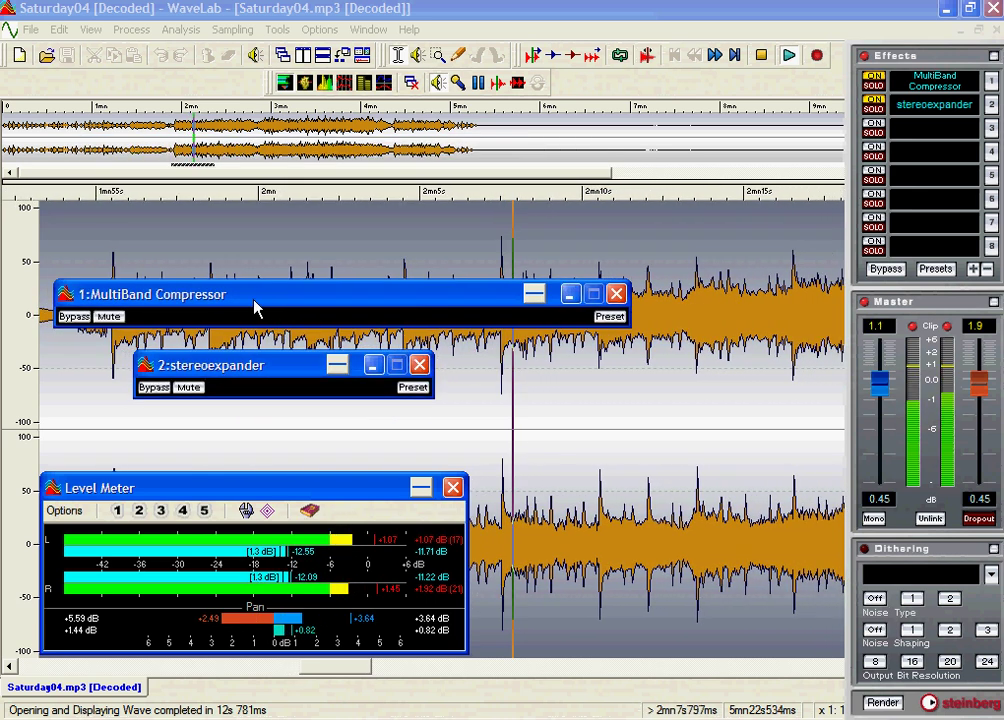
click(305, 85)
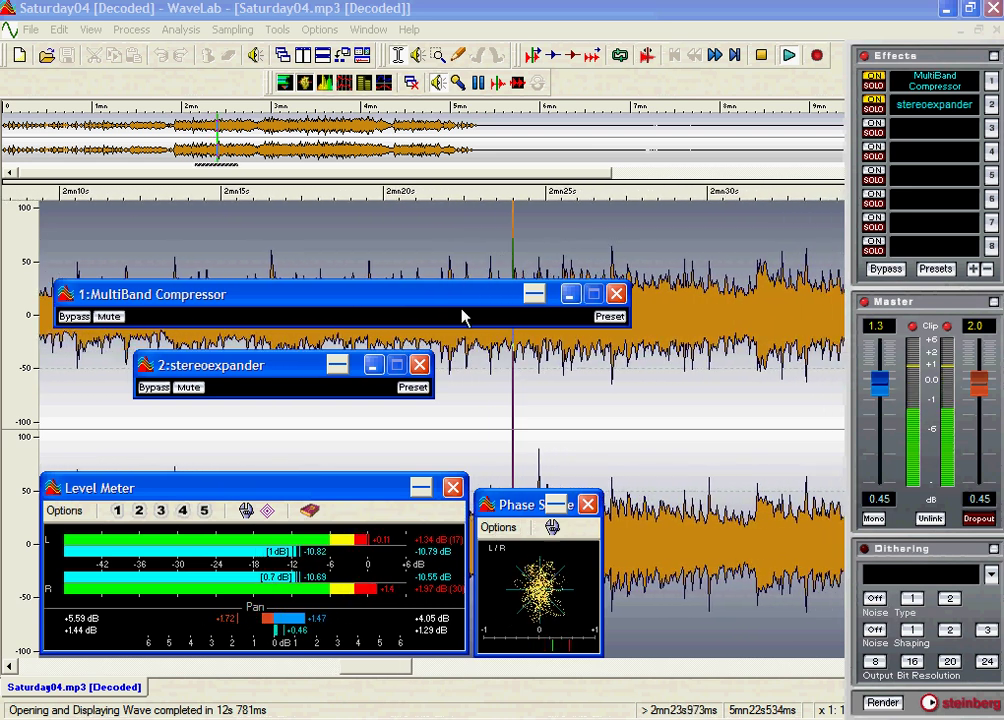
click(328, 86)
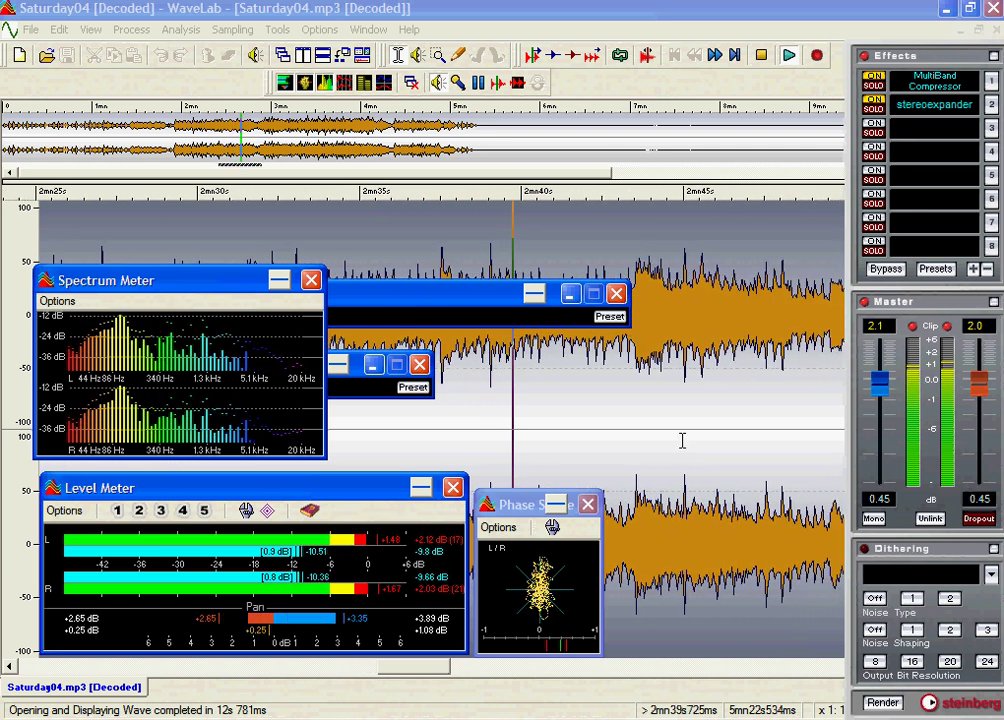
- Restart playback, drop the linked master faders to -1.75 dB, then stop playback
click(760, 57)
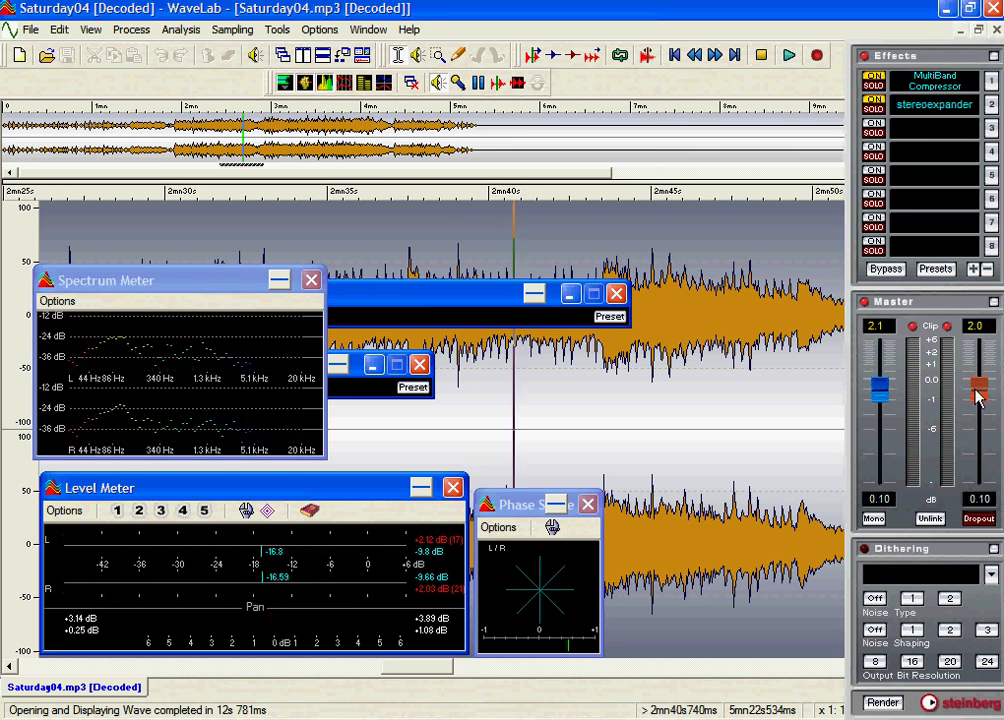
click(789, 57)
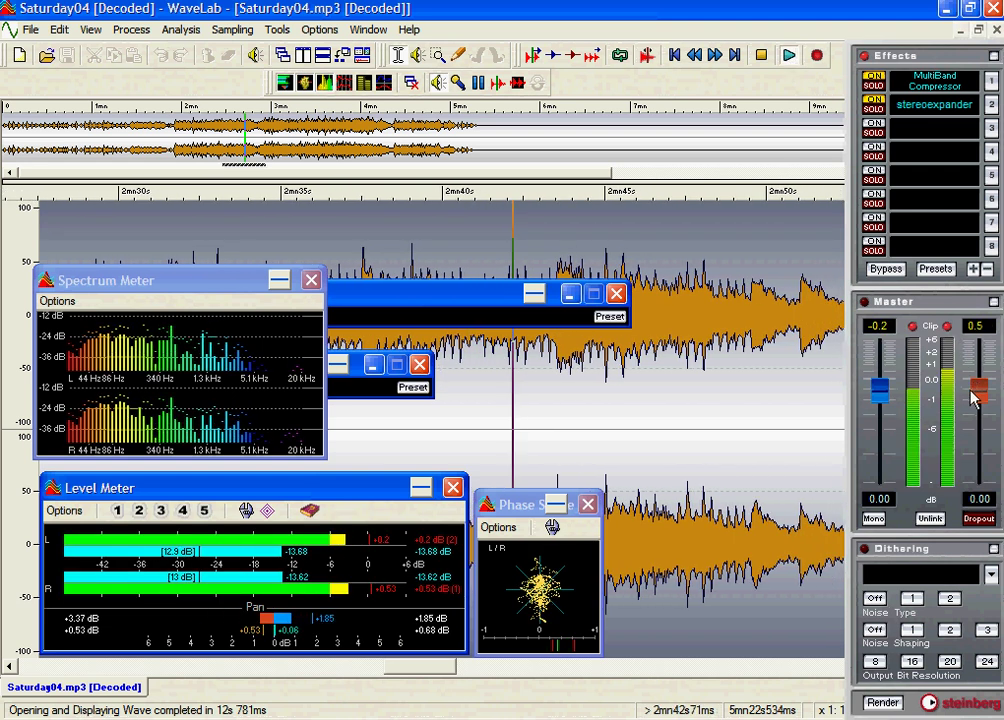
drag(975, 392, 985, 434)
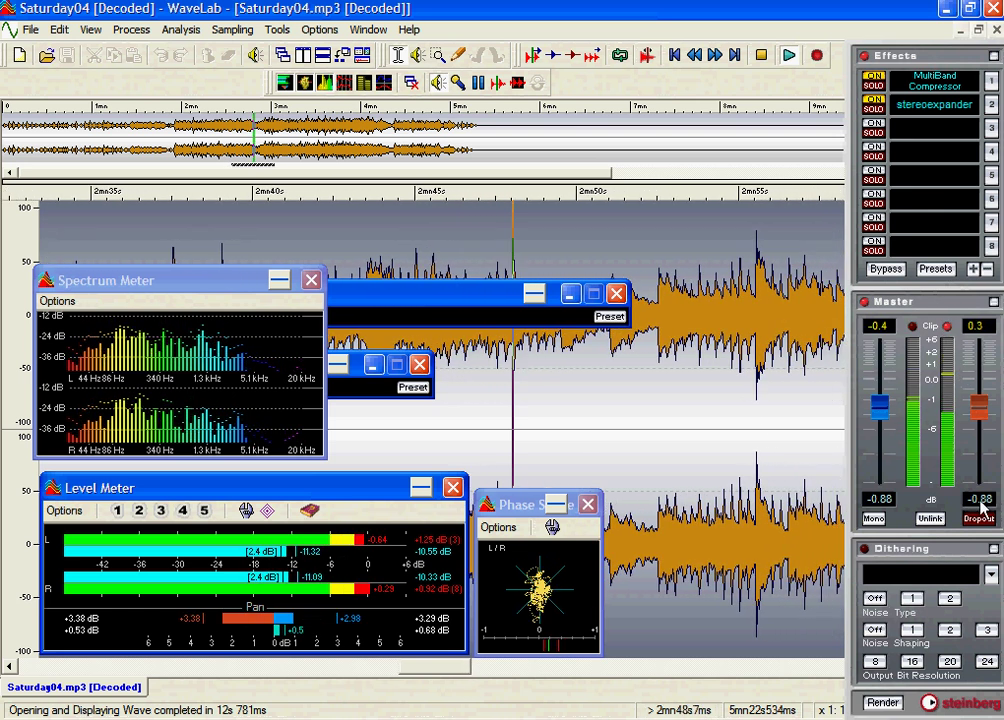
mouse_move(985, 437)
mouse_down()
mouse_move(981, 410)
mouse_move(980, 422)
mouse_up()
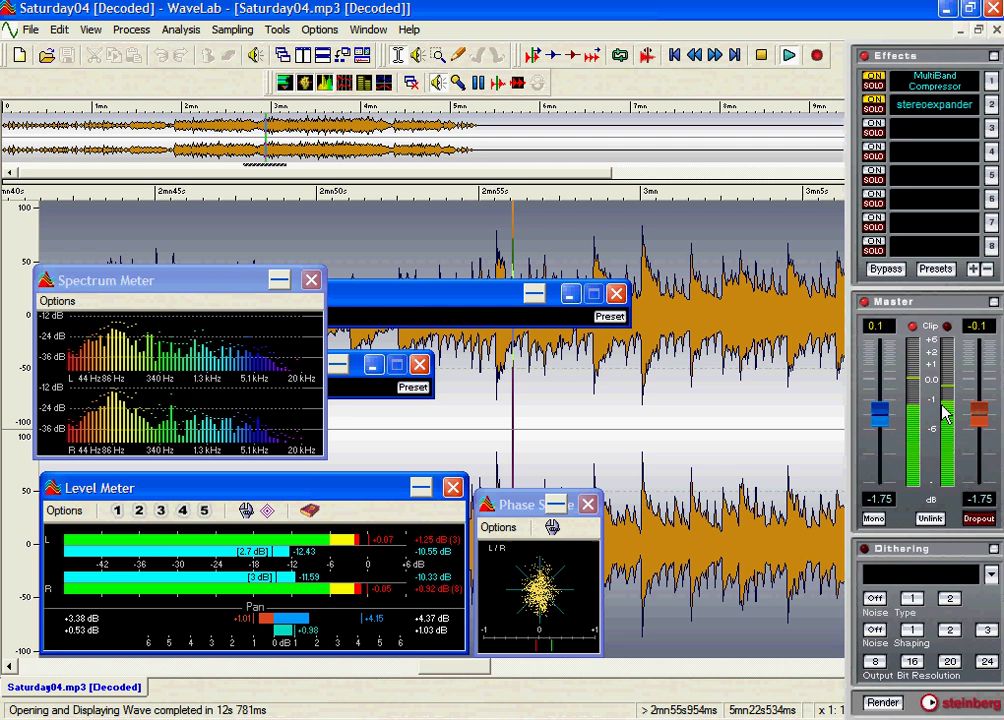
click(761, 55)
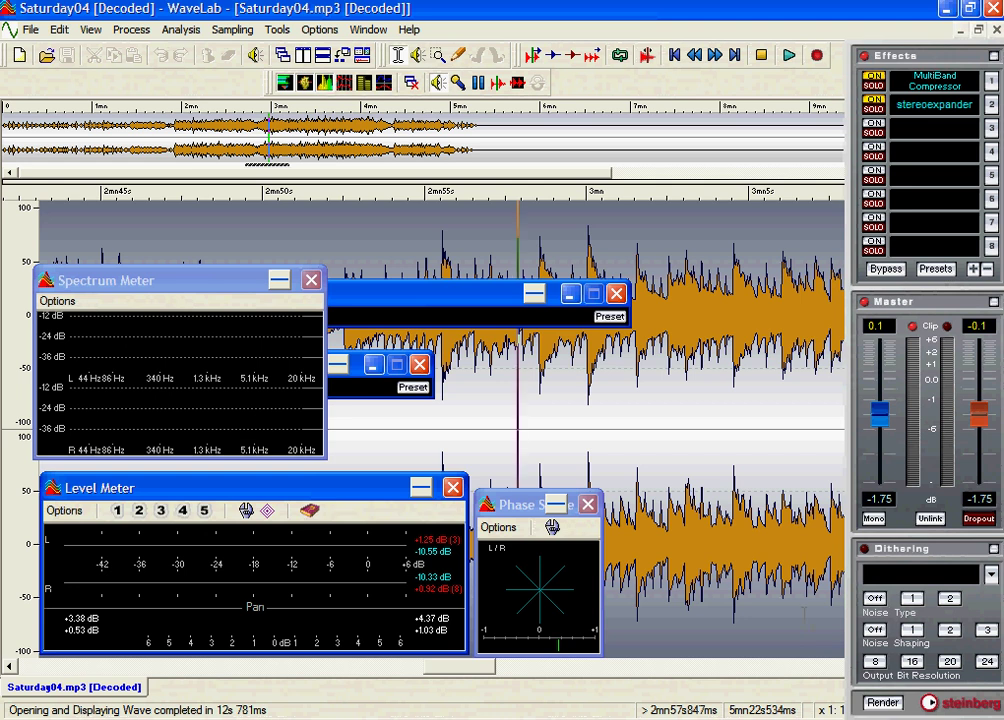
- Render the compressor, expander and master level into the whole Saturday04 file in place
click(882, 704)
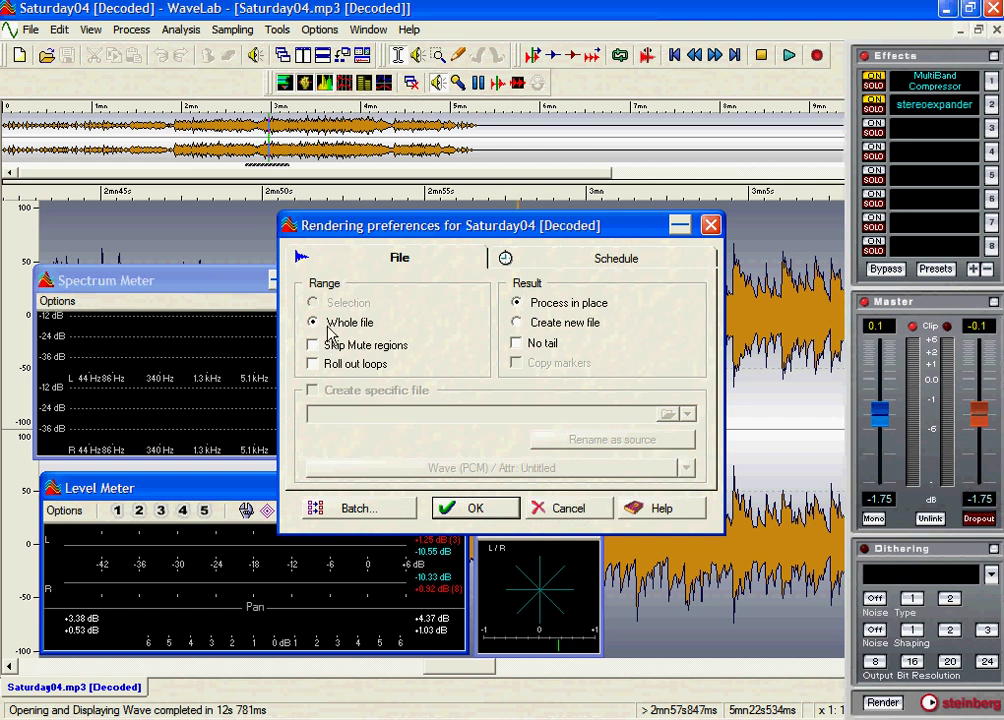
click(475, 509)
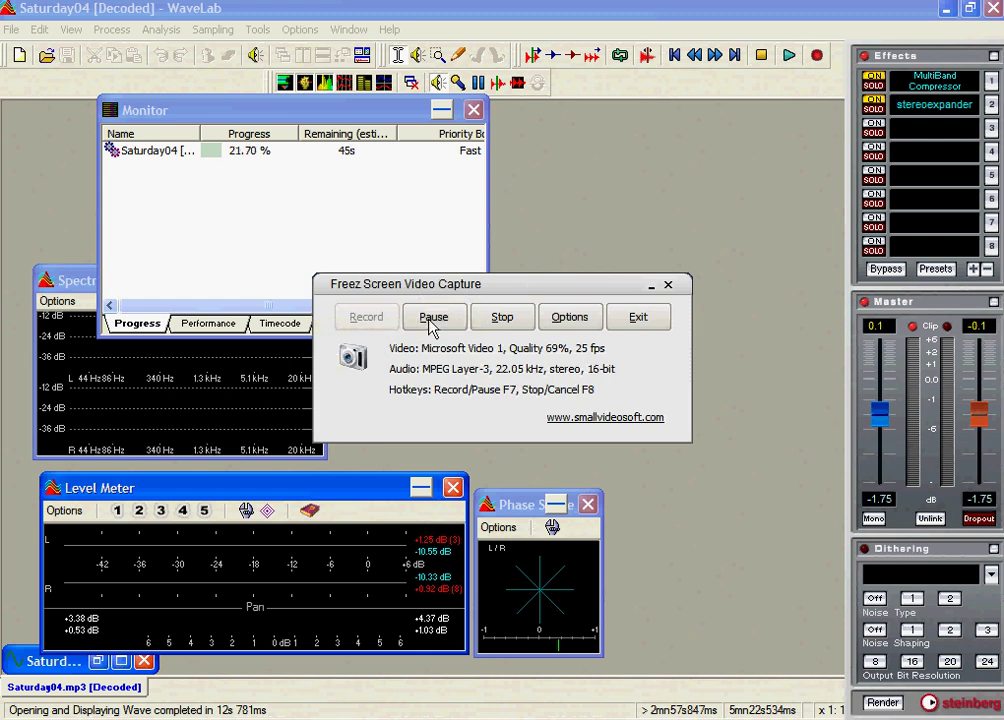
- Play back the rendered Saturday04 track, then stop playback
click(430, 318)
click(376, 318)
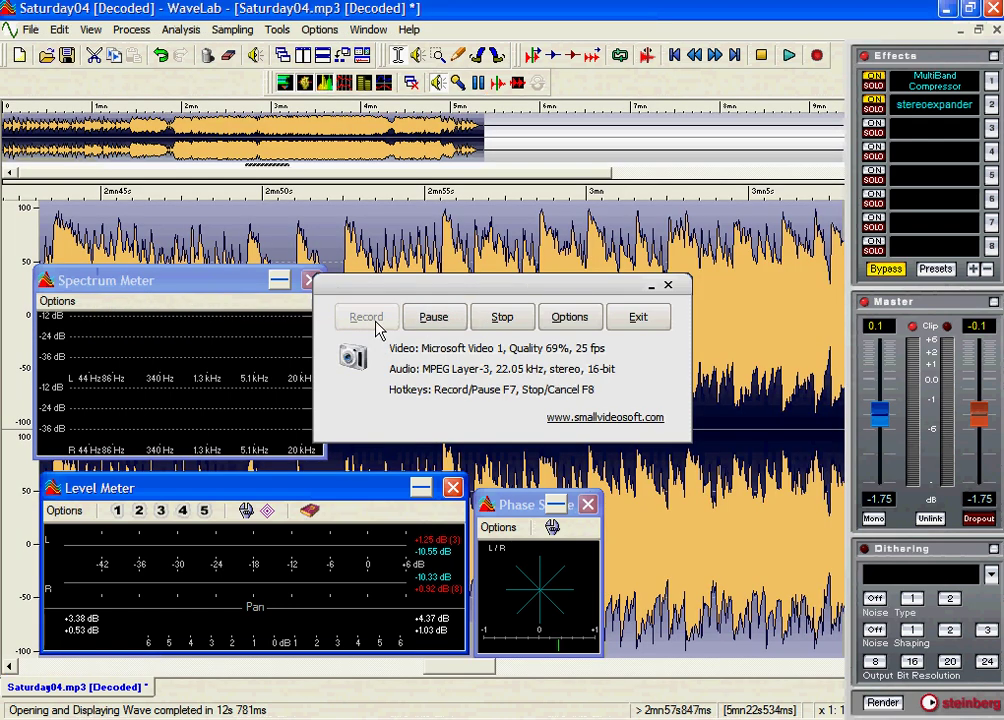
click(653, 288)
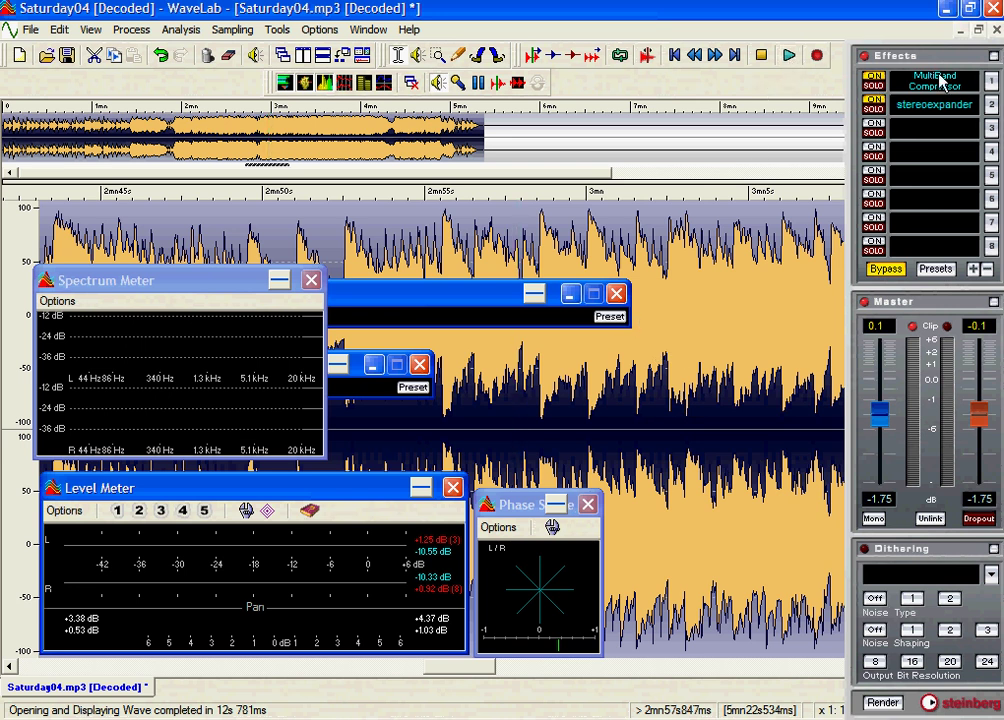
click(789, 57)
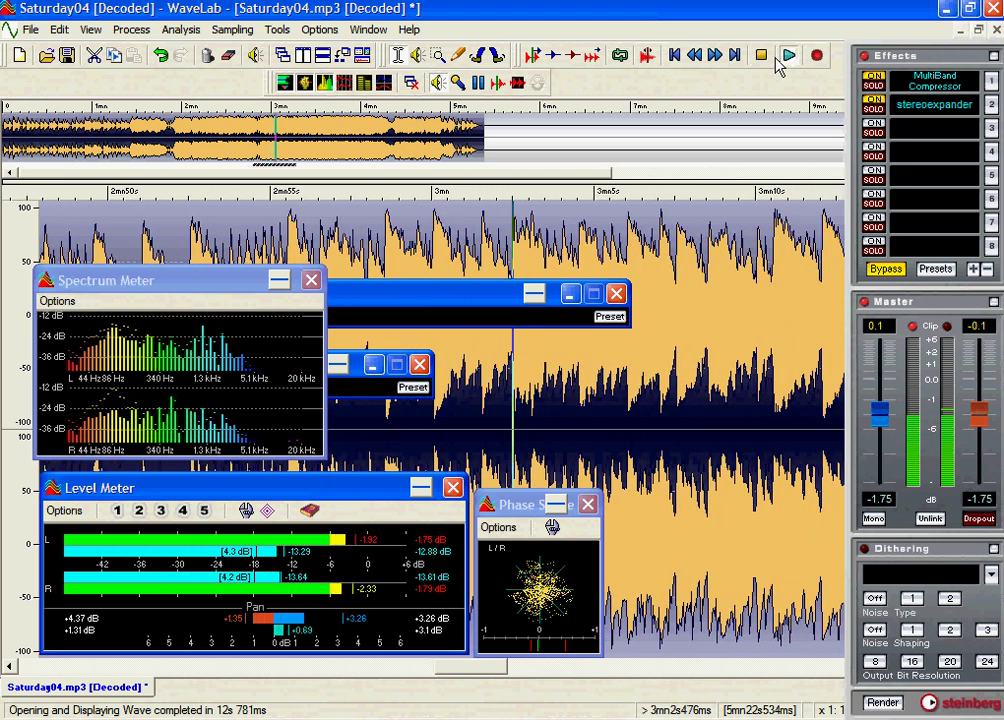
key(space)
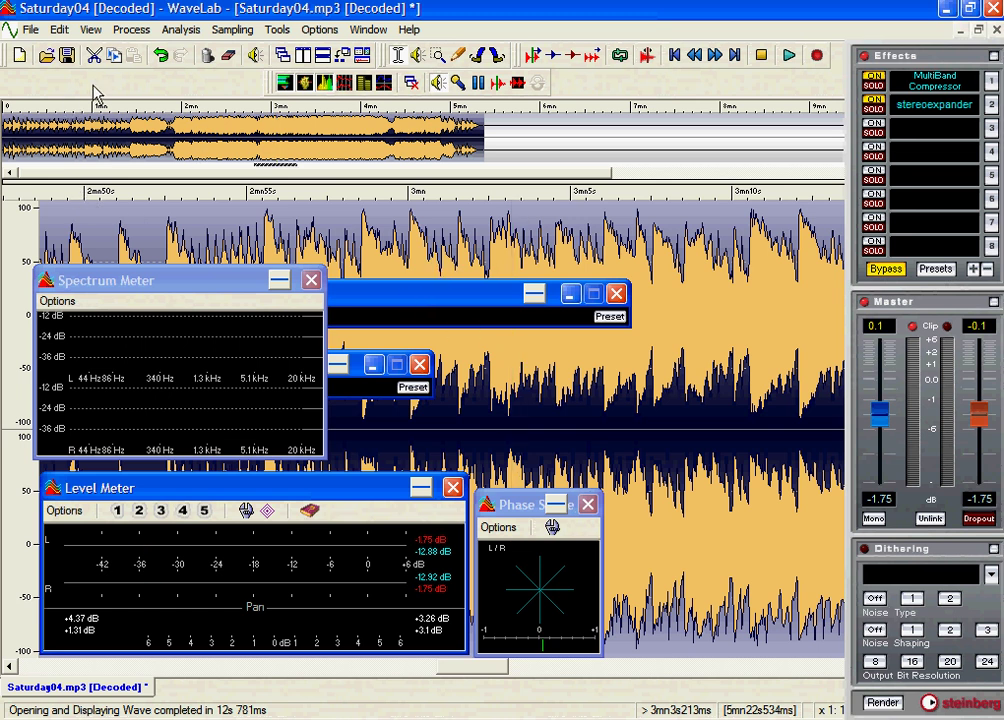
- Start saving Saturday04 under a new name, keeping MP3 as the format
click(33, 30)
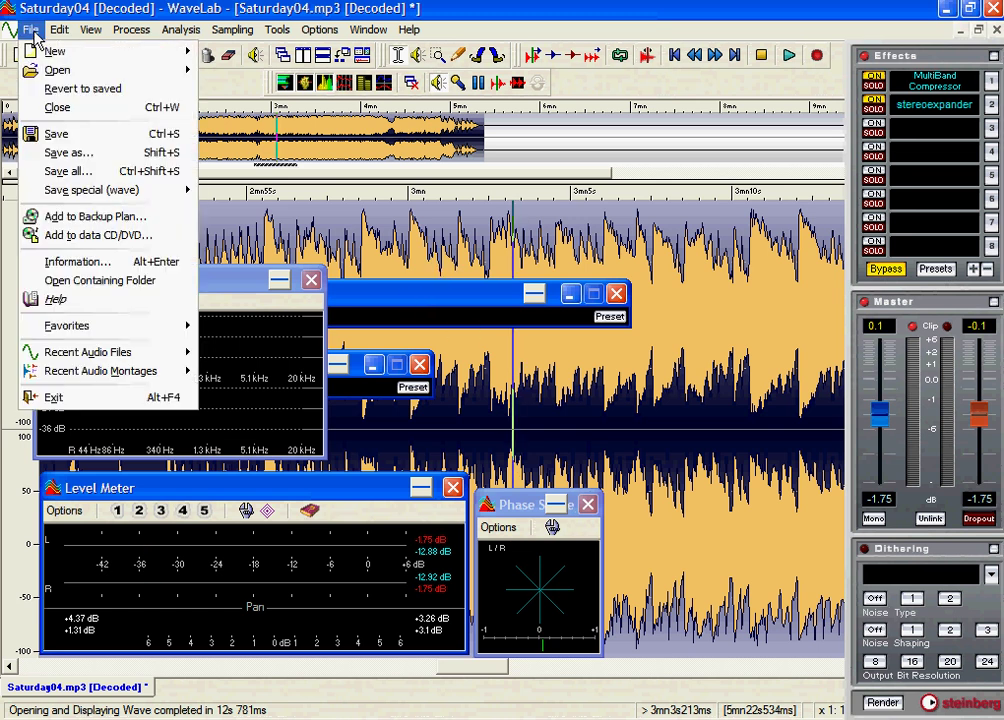
click(63, 158)
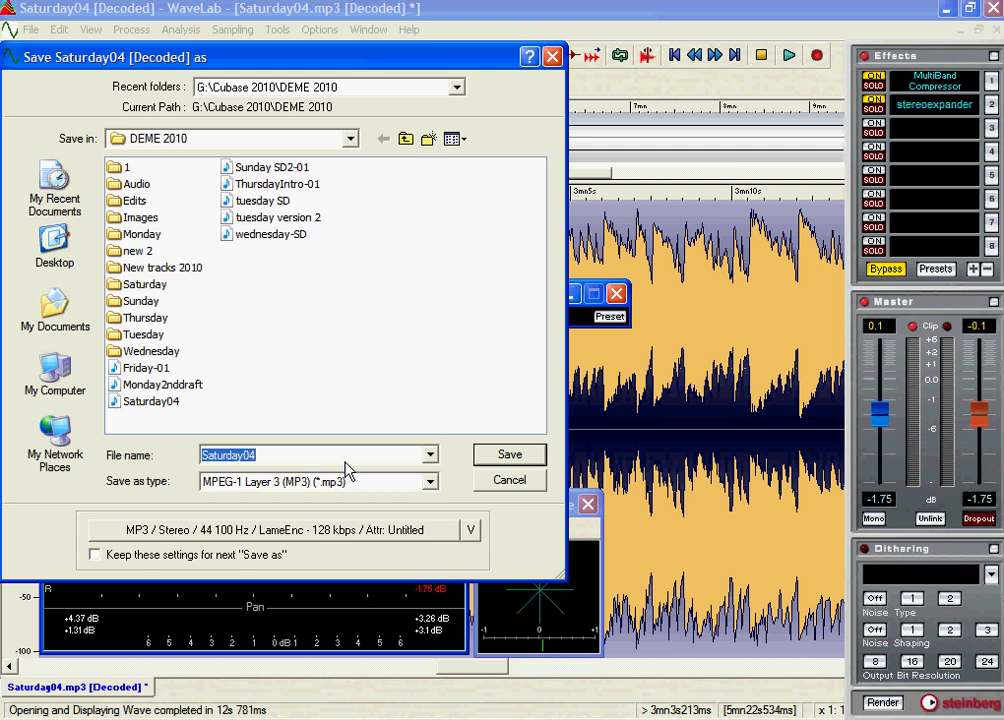
click(430, 484)
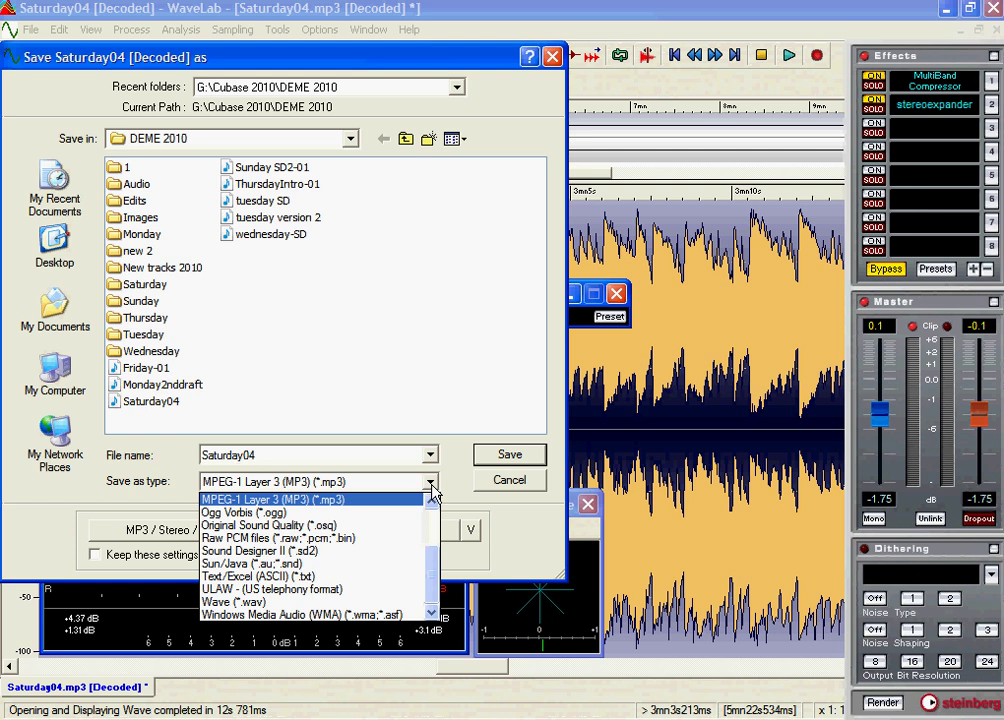
click(431, 486)
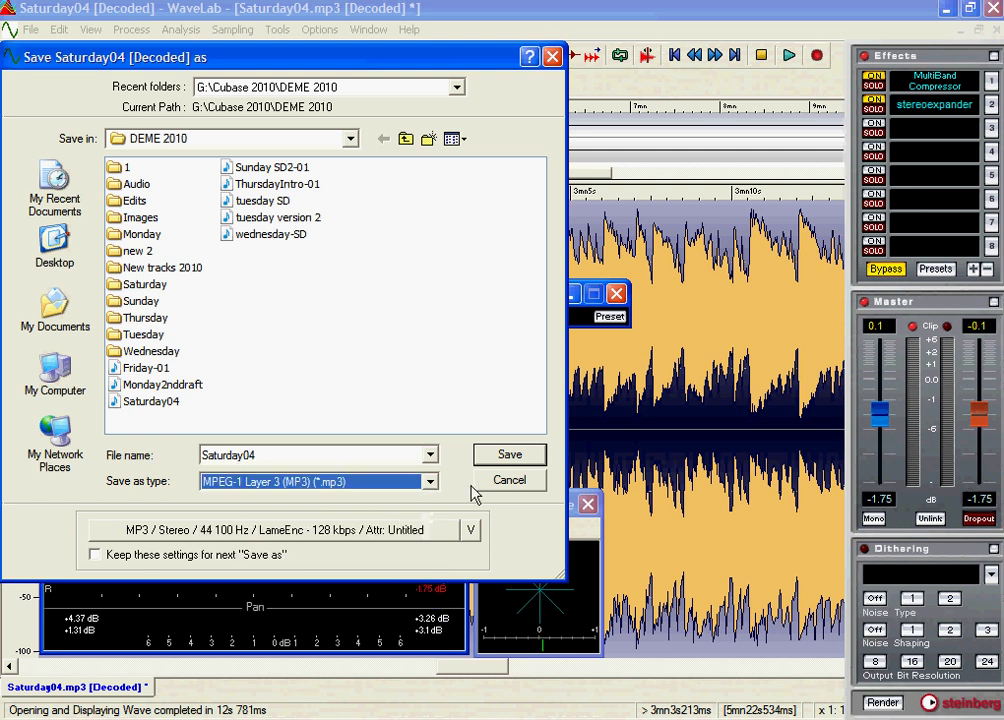
- Set the MP3 encoding to 320 kbps stereo, variable bit rate, highest quality
click(401, 533)
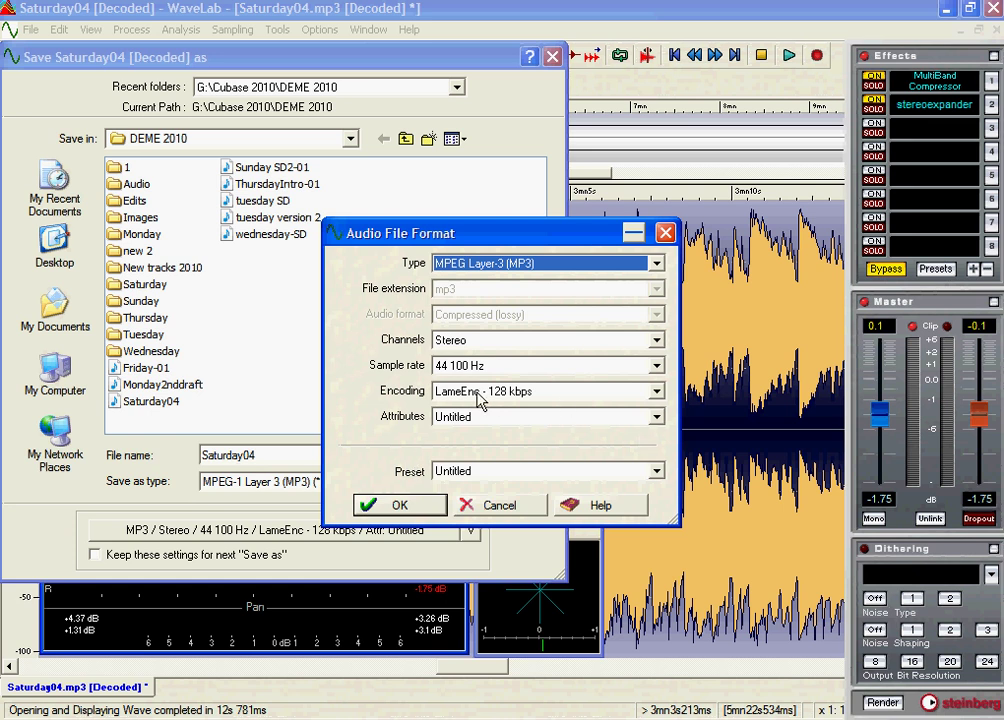
click(657, 393)
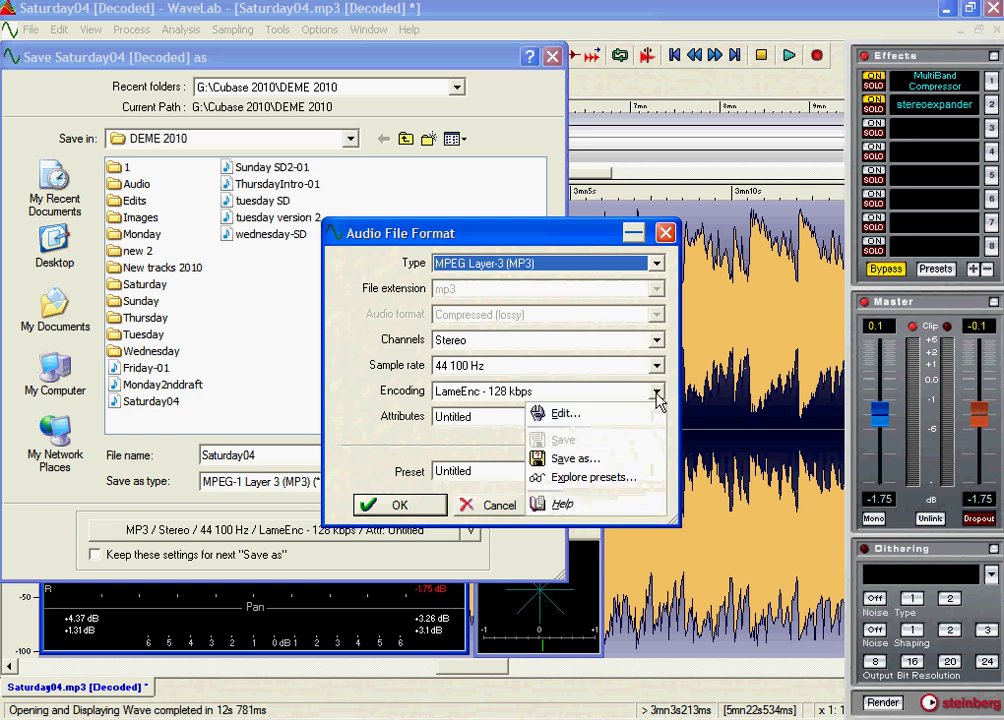
click(630, 413)
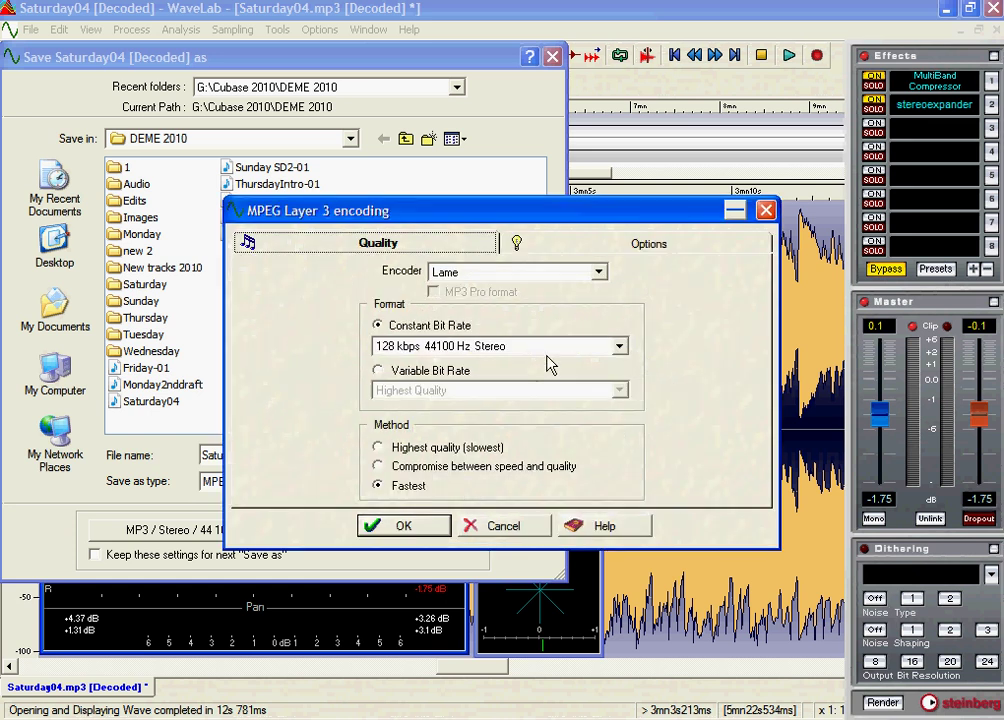
click(620, 348)
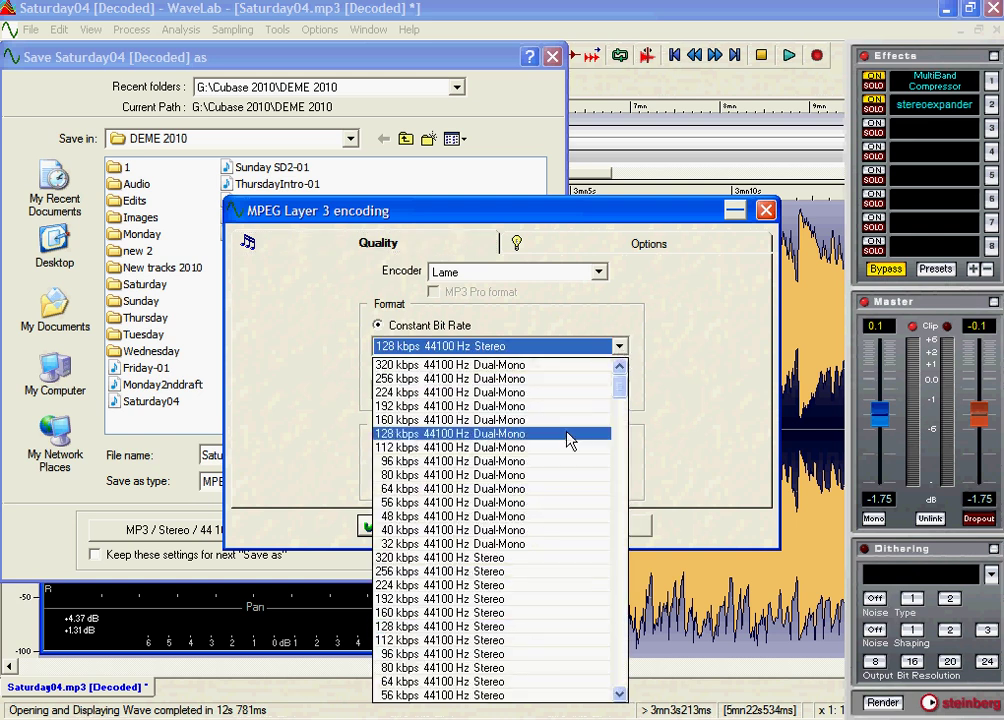
click(519, 570)
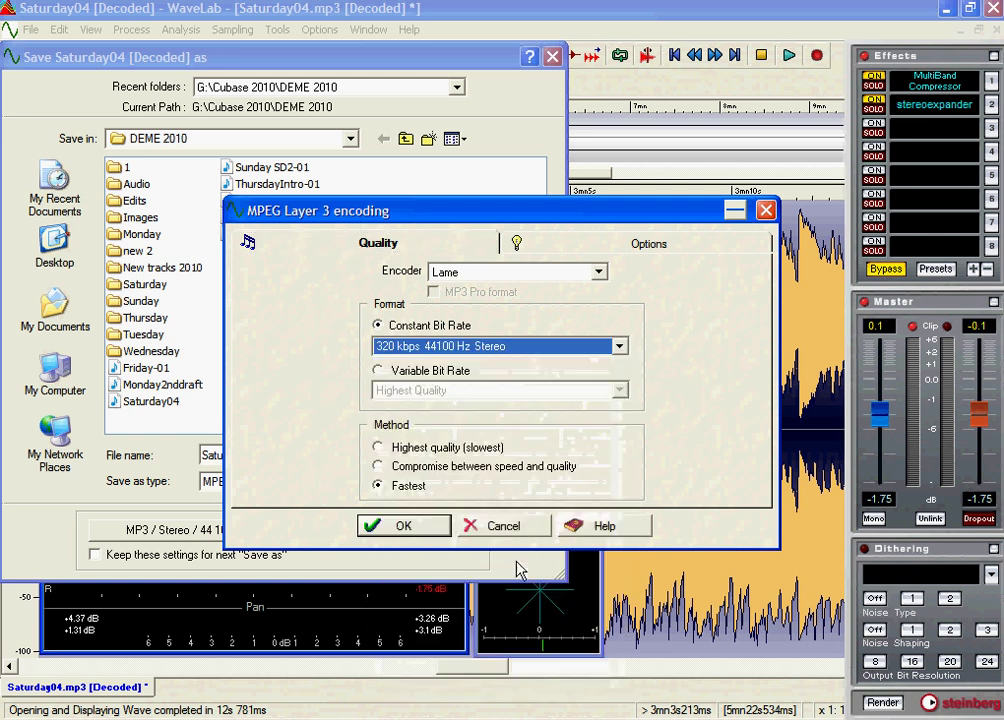
click(488, 377)
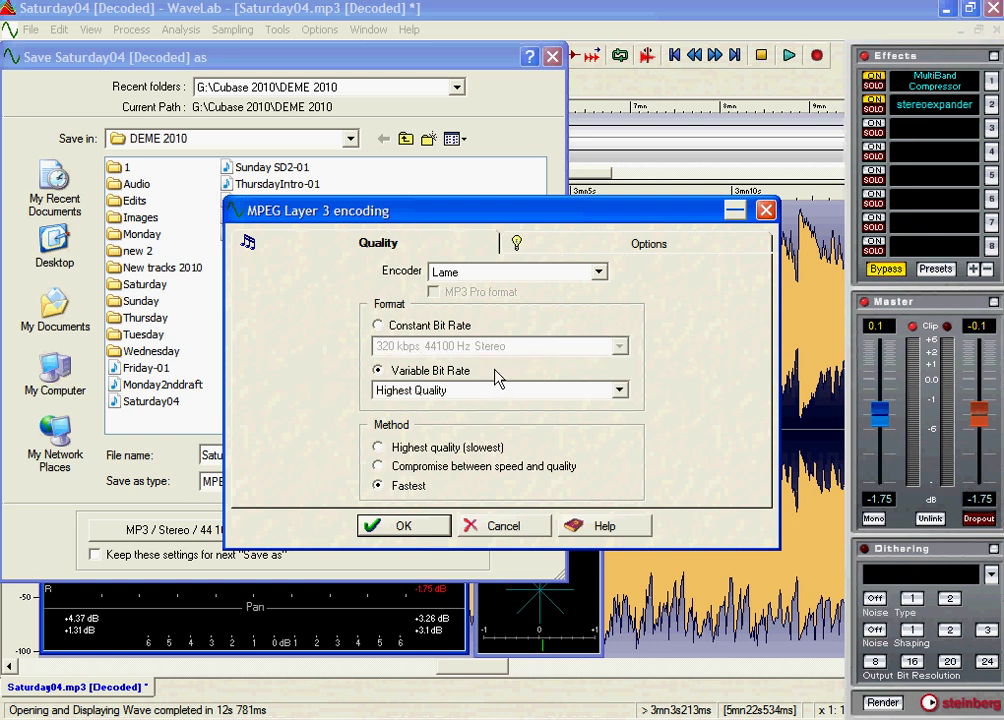
click(378, 449)
click(432, 540)
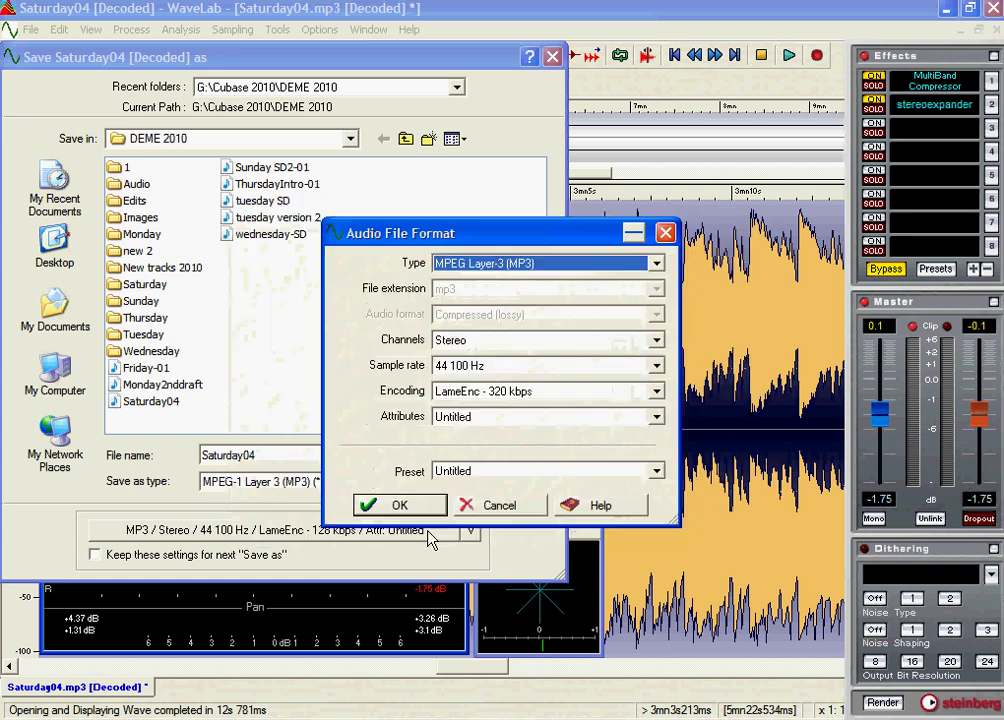
click(398, 503)
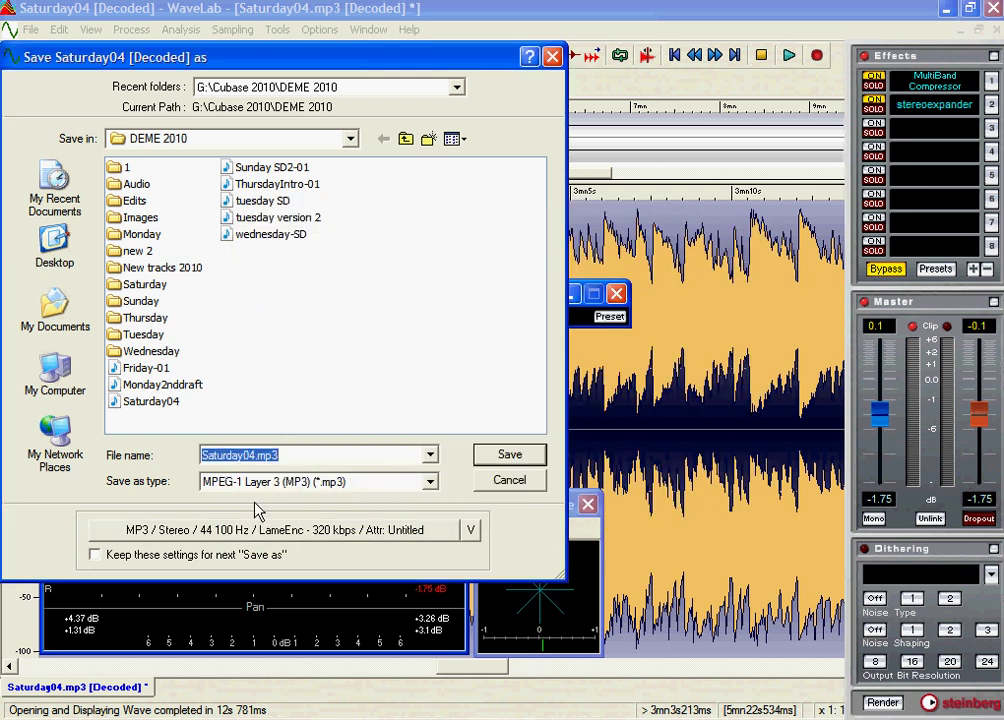
- Keep these save settings and save the track as Saturday04.wav in Wave format
click(95, 555)
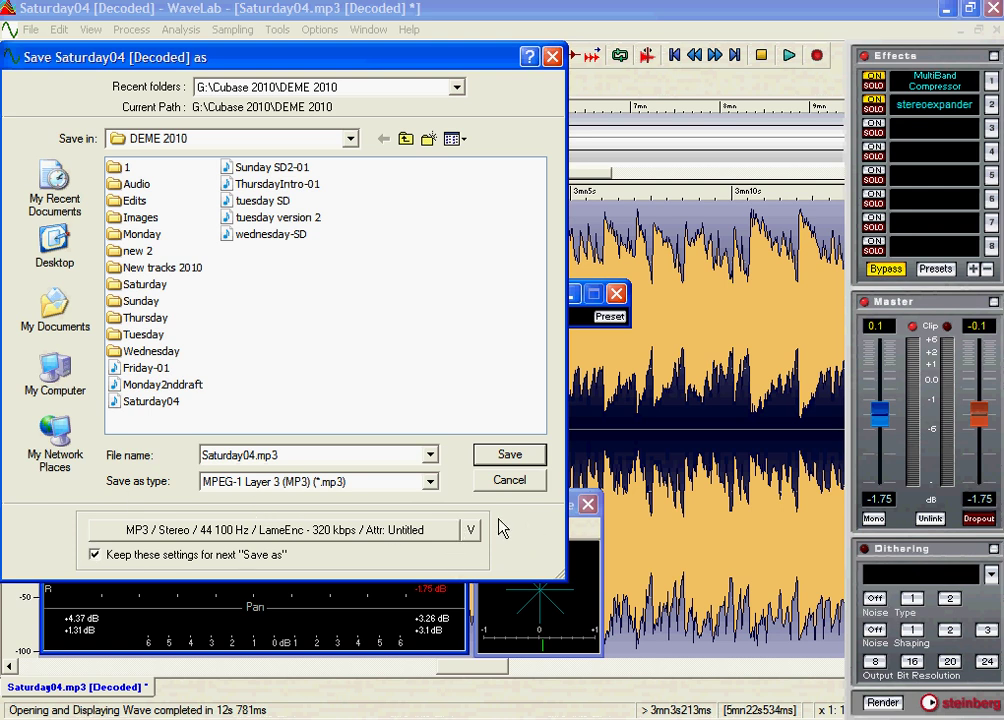
click(430, 481)
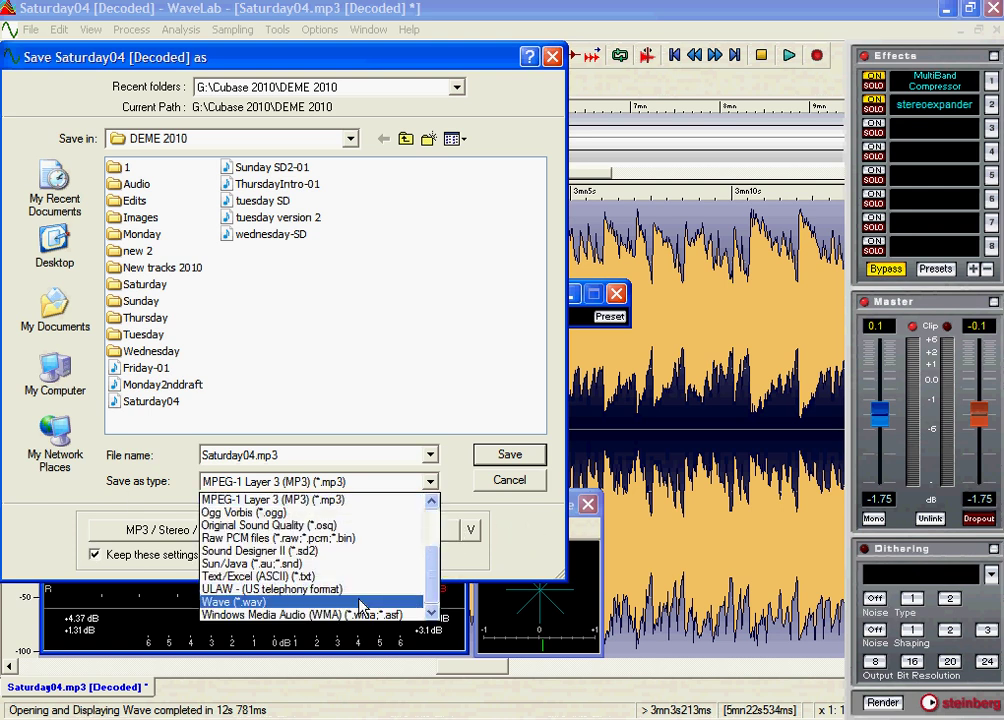
click(415, 602)
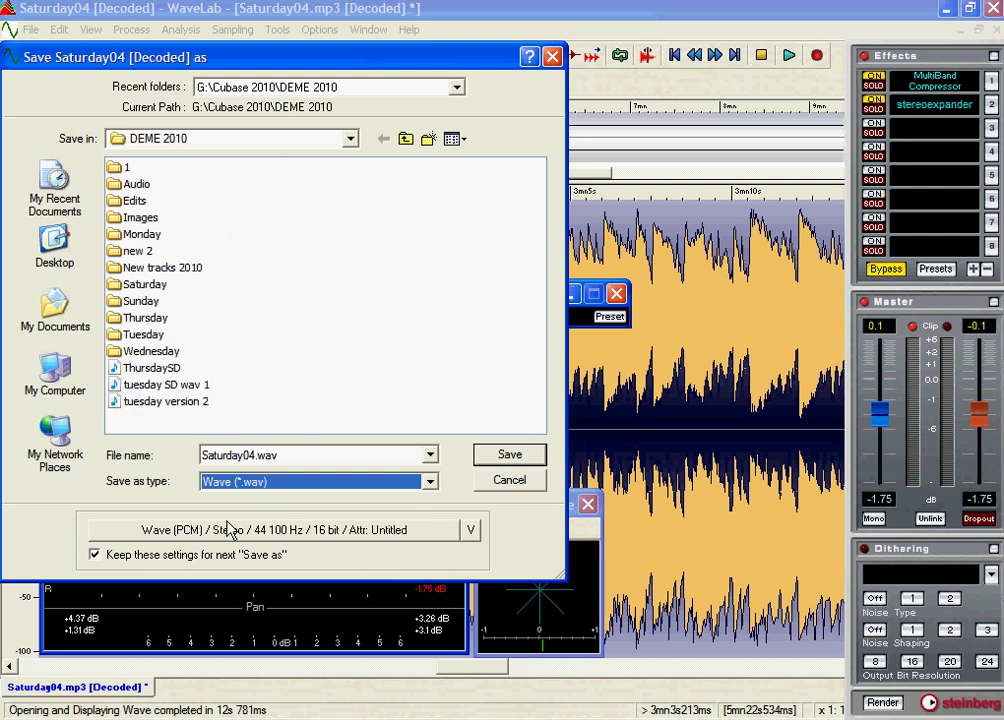
click(510, 455)
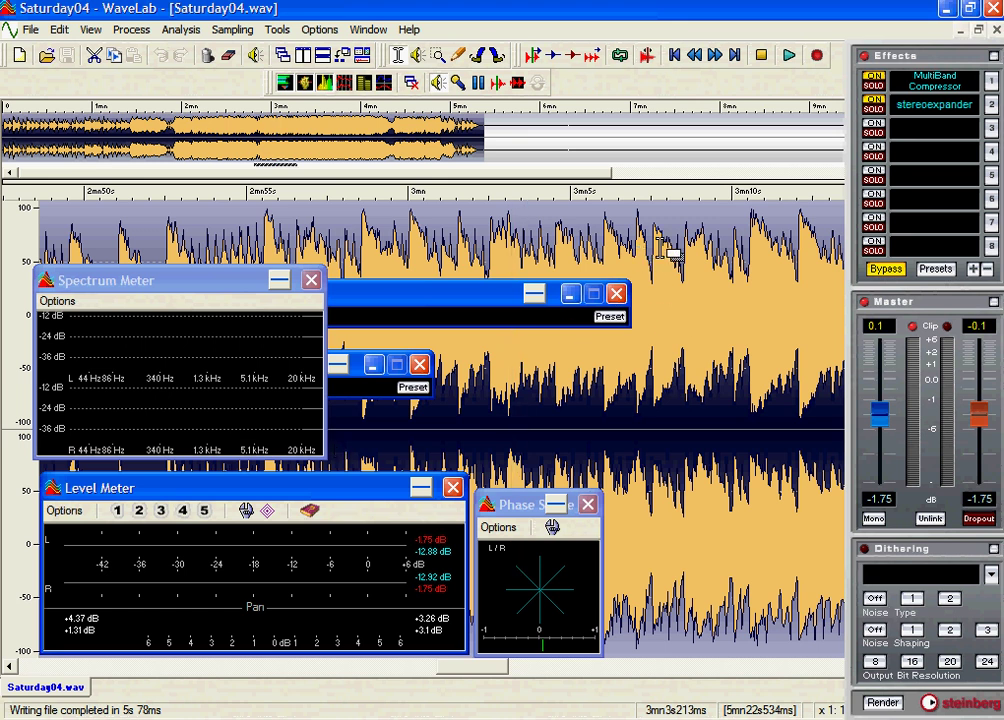
click(514, 196)
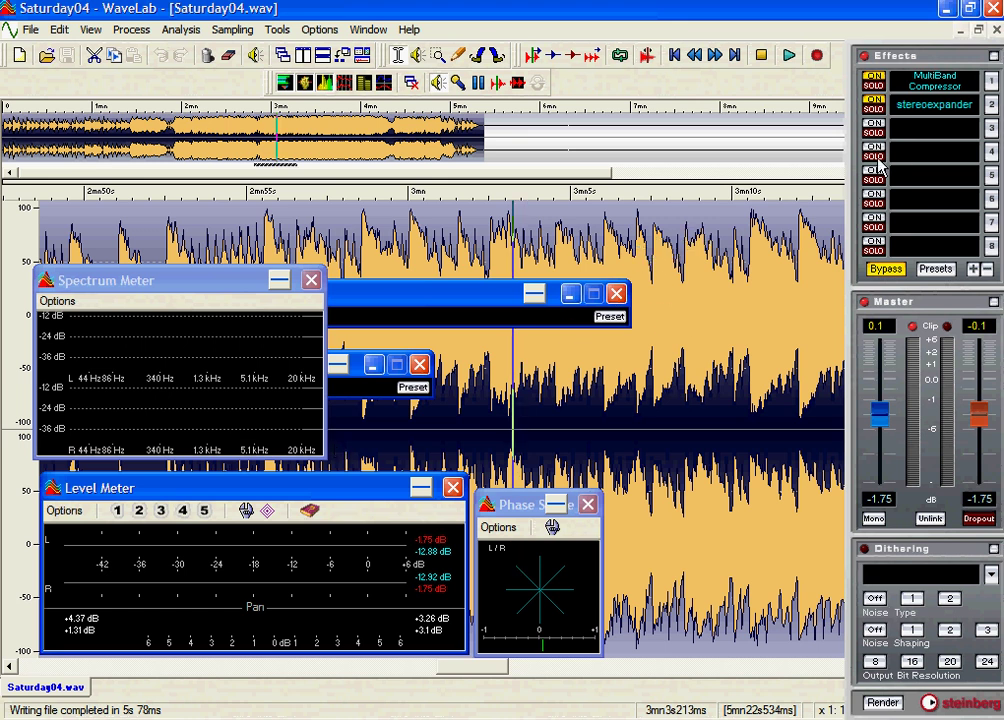
- Confirm Saturday04 WAV is listed in the DEME 2010 folder, then close the folder
click(945, 9)
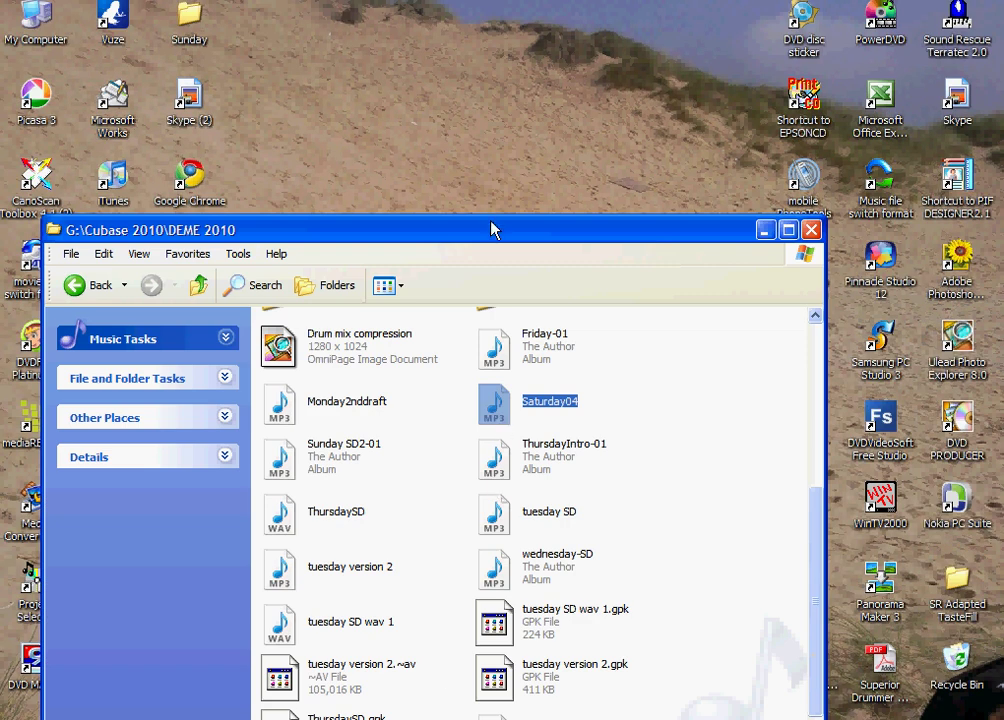
drag(491, 224, 532, 88)
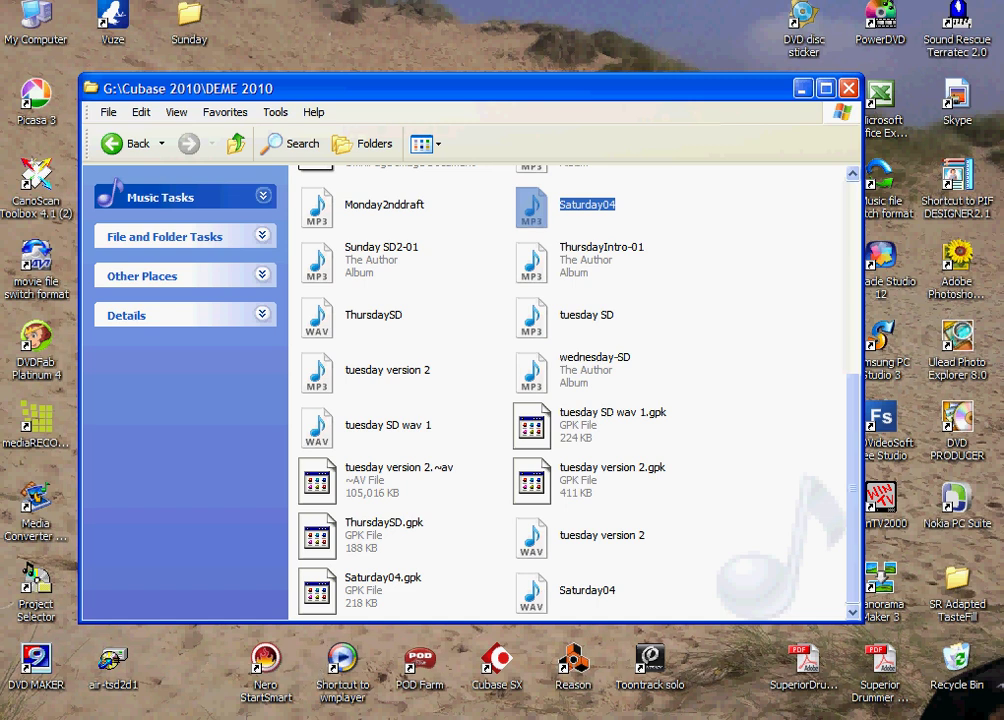
click(803, 90)
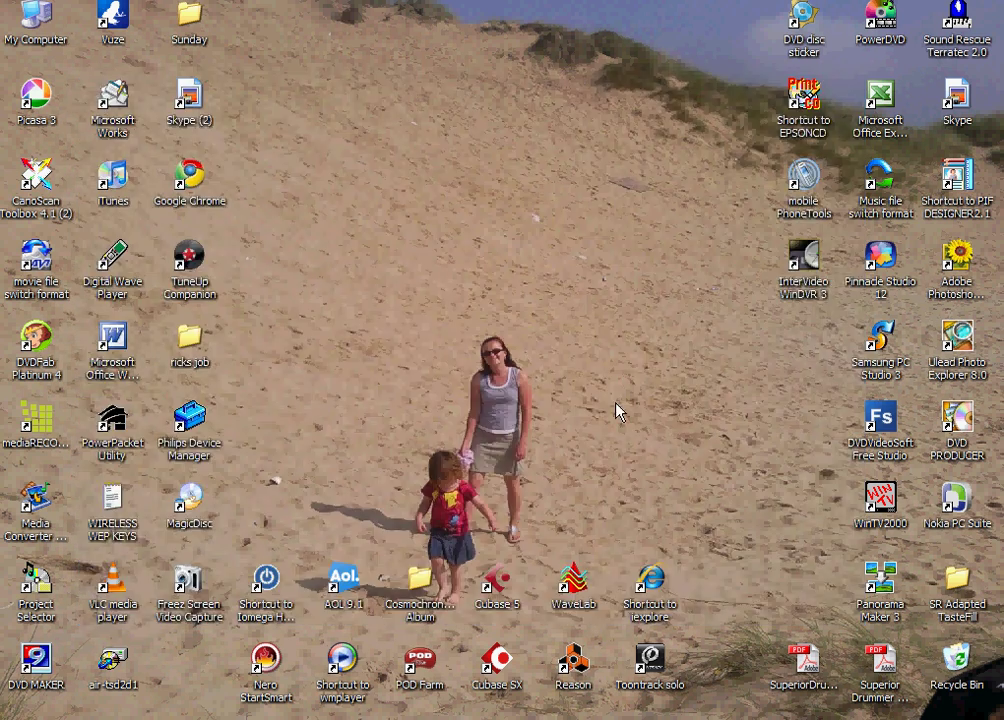
key(F7)
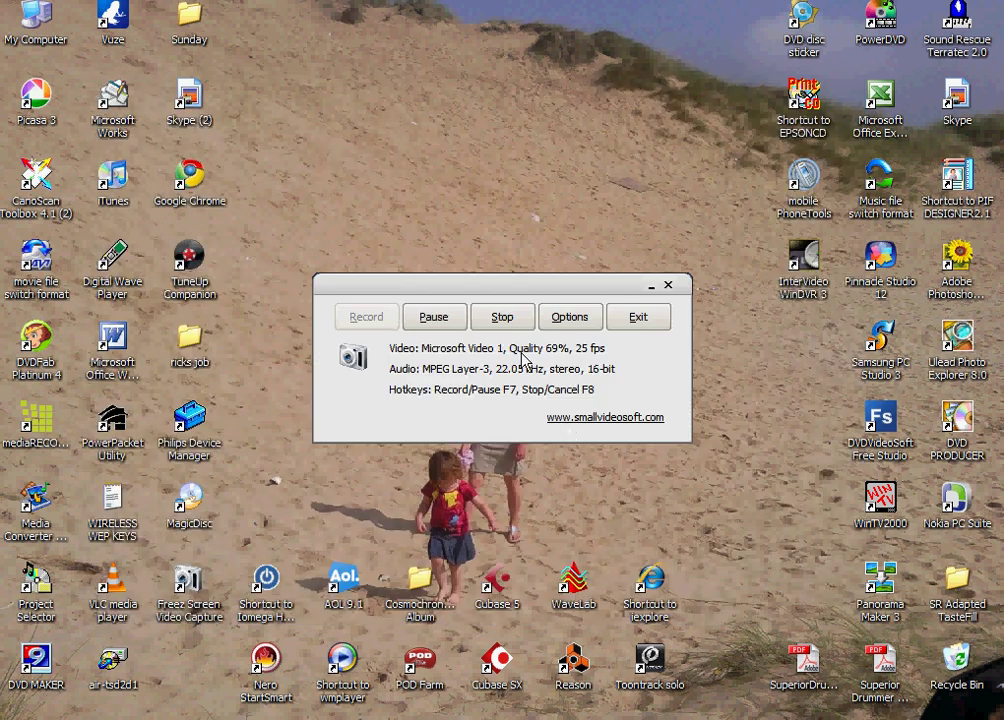